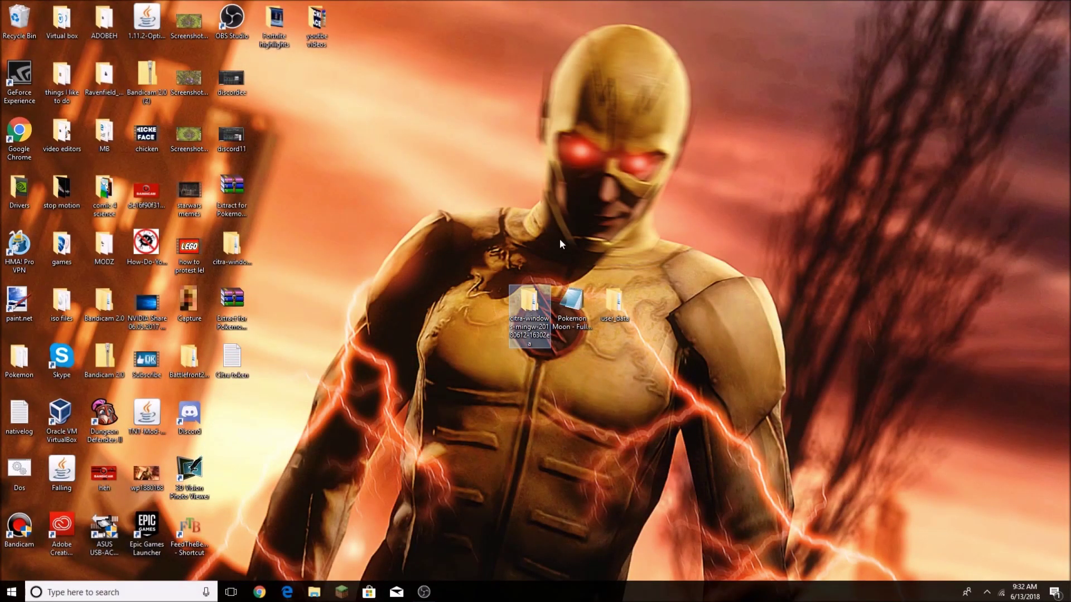
{"action": "left_click", "coordinate": [575, 302]}
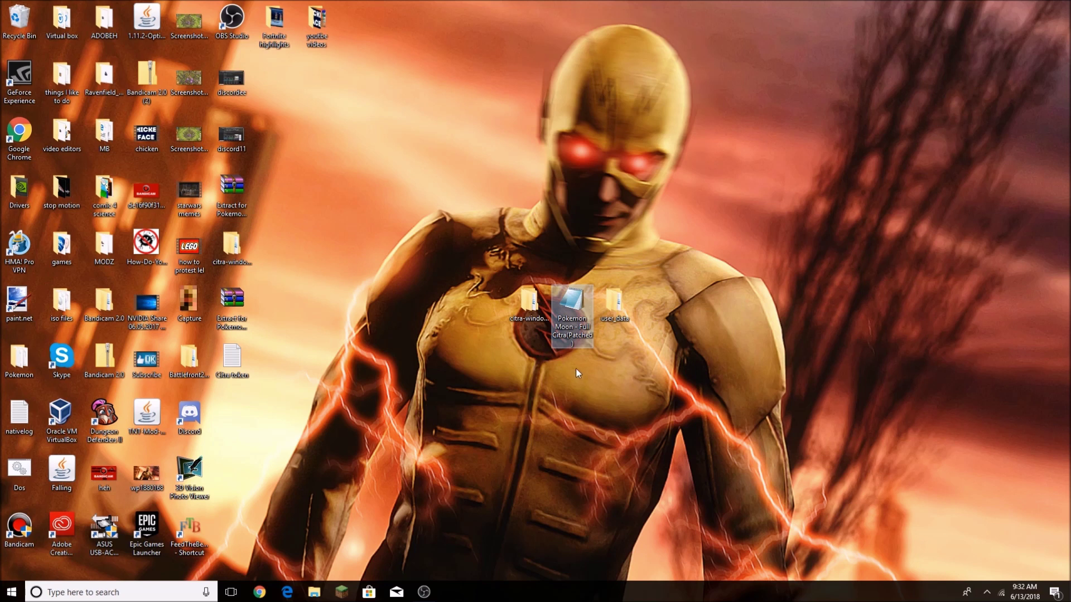
{"action": "left_click", "coordinate": [595, 360]}
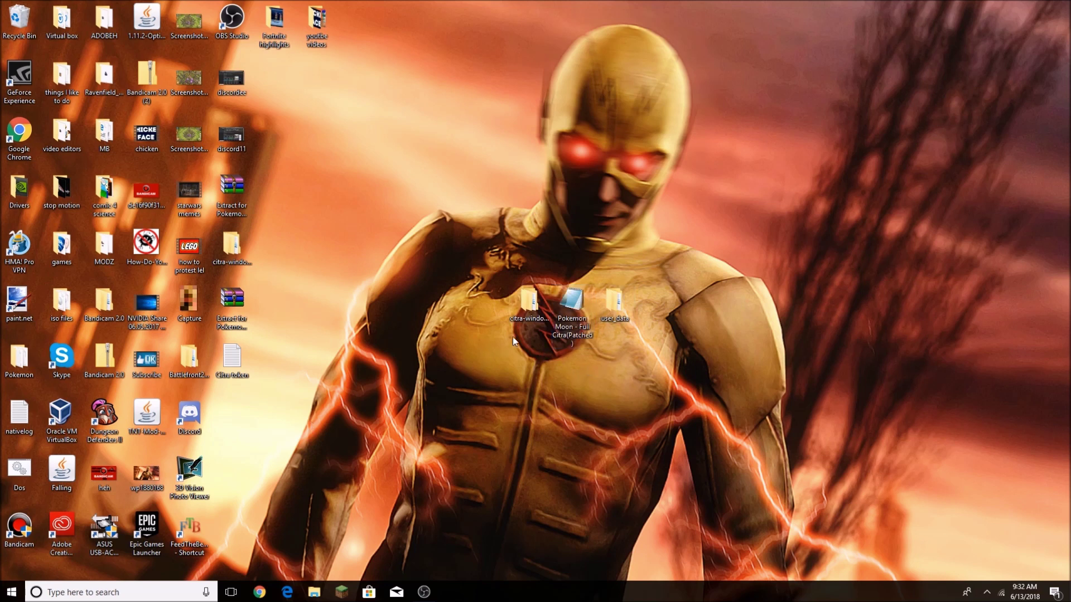
{"action": "left_click", "coordinate": [534, 318]}
{"action": "left_click", "coordinate": [578, 322]}
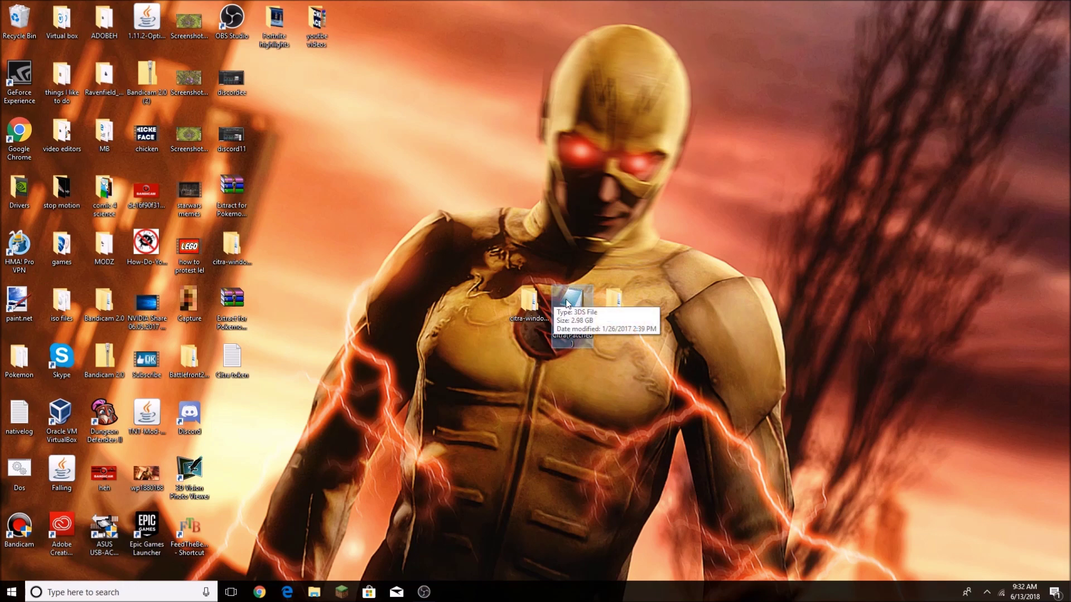
{"action": "left_click", "coordinate": [540, 314]}
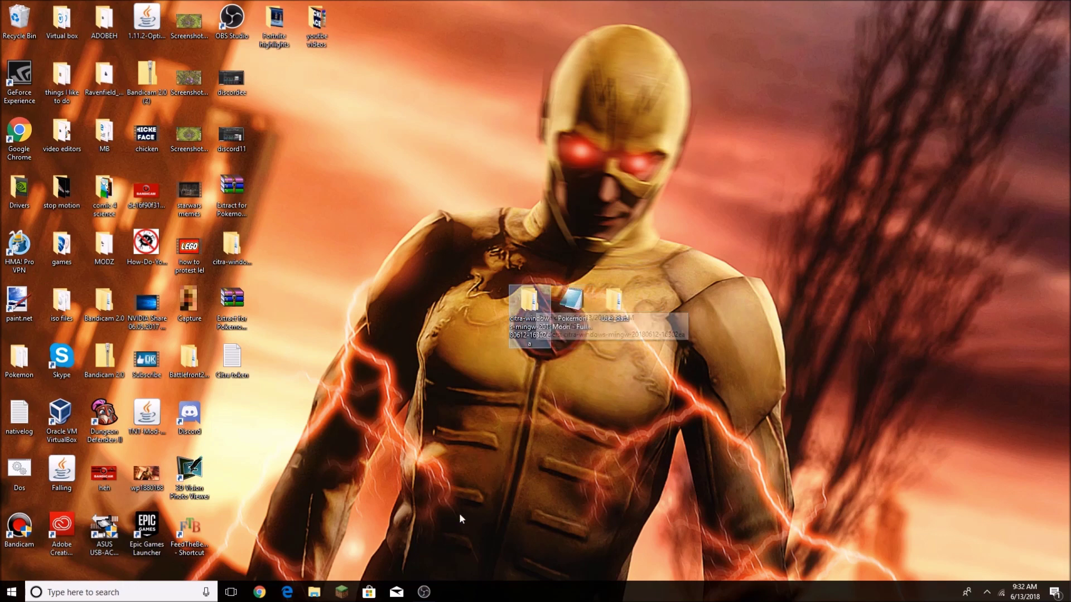
Switch to Chrome, go to citra-emu.org and show the manual download list of Citra builds.
{"action": "left_click", "coordinate": [264, 594]}
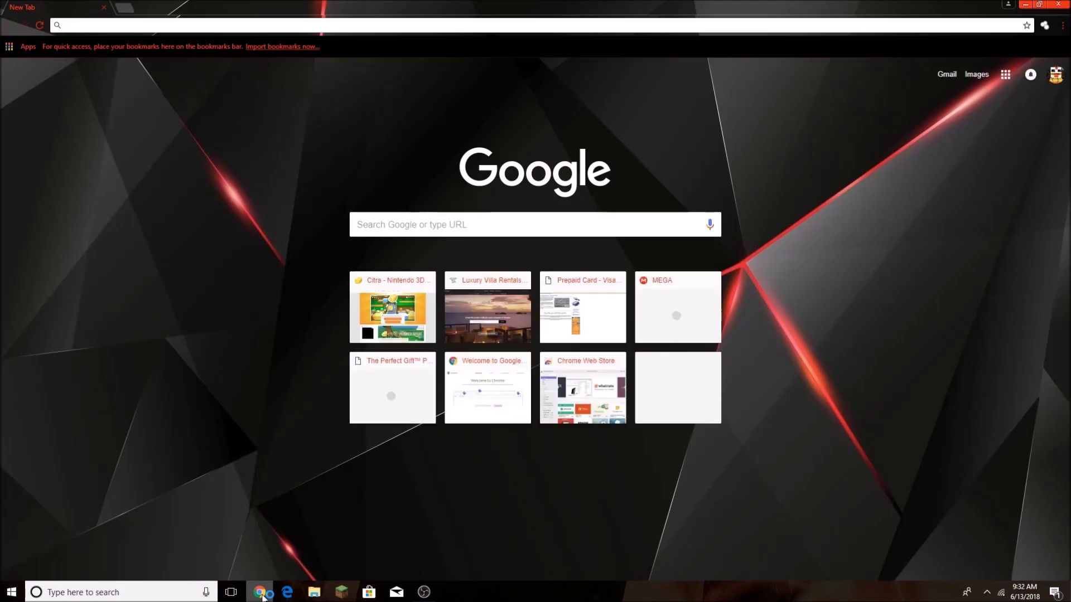
{"action": "type", "text": "c"}
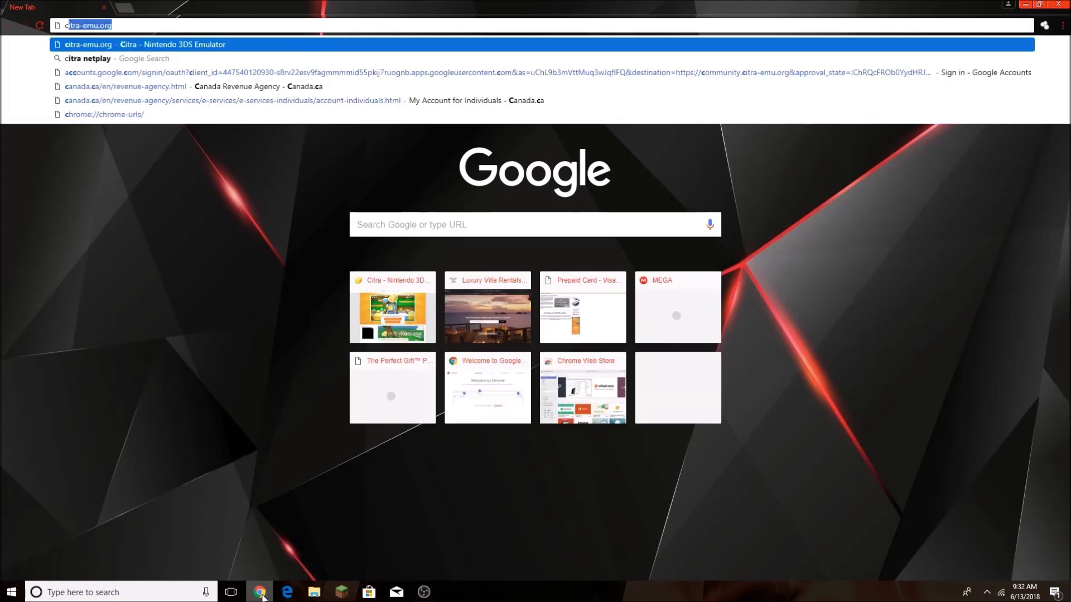
{"action": "type", "text": "i"}
{"action": "key", "text": "Return"}
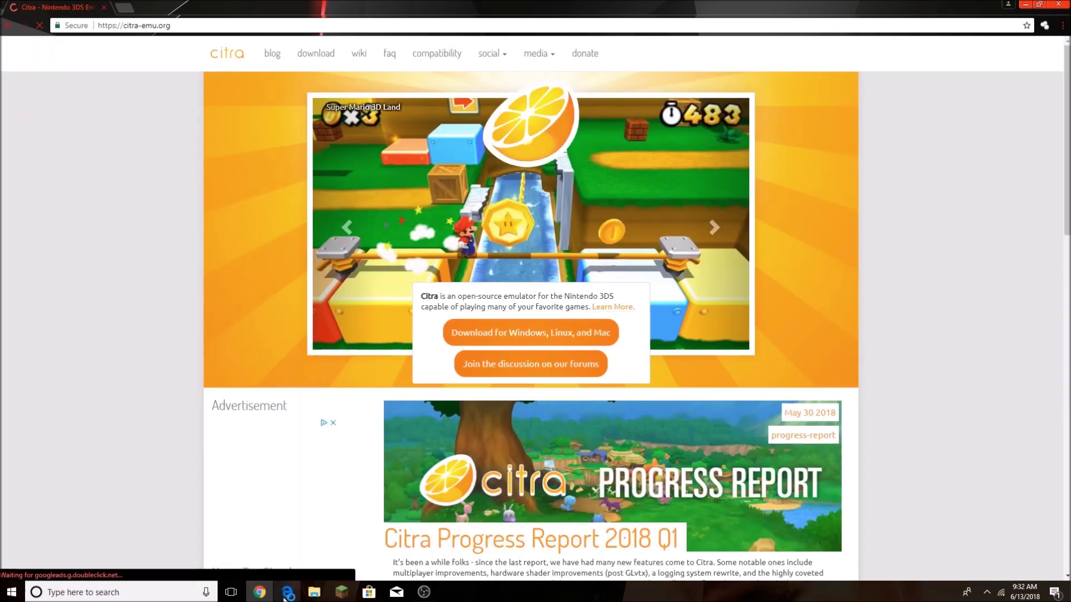
{"action": "left_click", "coordinate": [315, 54]}
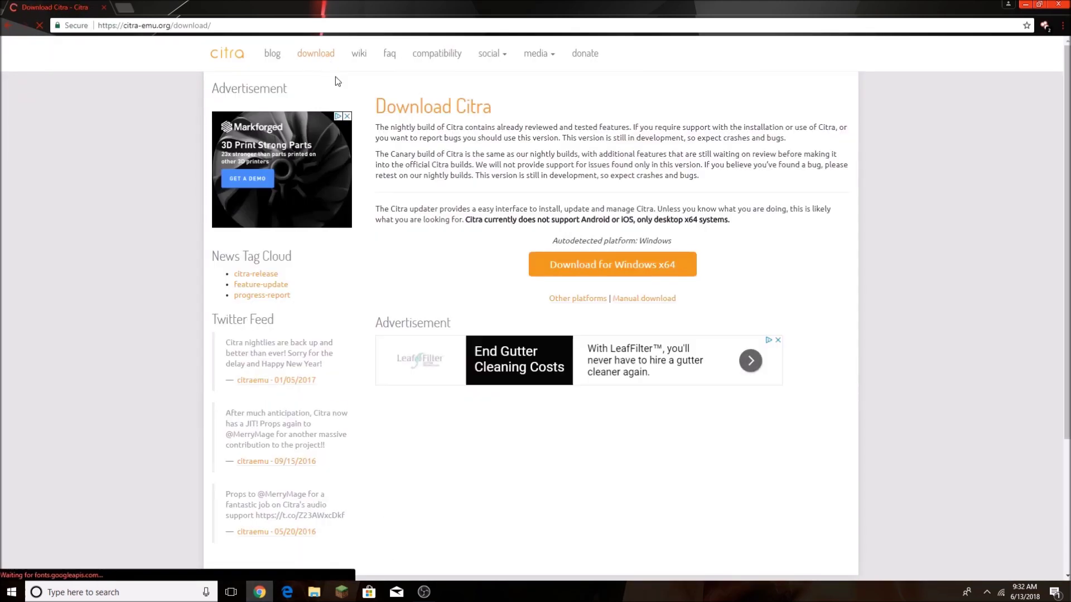
{"action": "left_click", "coordinate": [669, 300]}
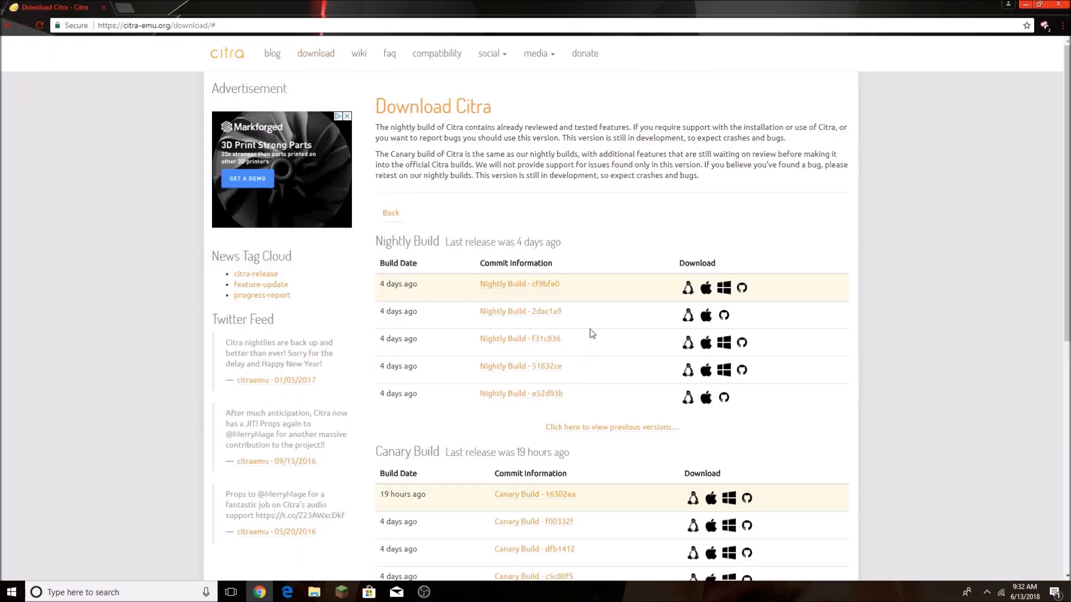
Examine the Nightly Build and Canary Build release lists on the Citra download page, then minimize the browser.
{"action": "scroll", "coordinate": [214, 278], "scroll_direction": "down", "scroll_amount": 3}
{"action": "left_click_drag", "start_coordinate": [377, 288], "coordinate": [561, 279]}
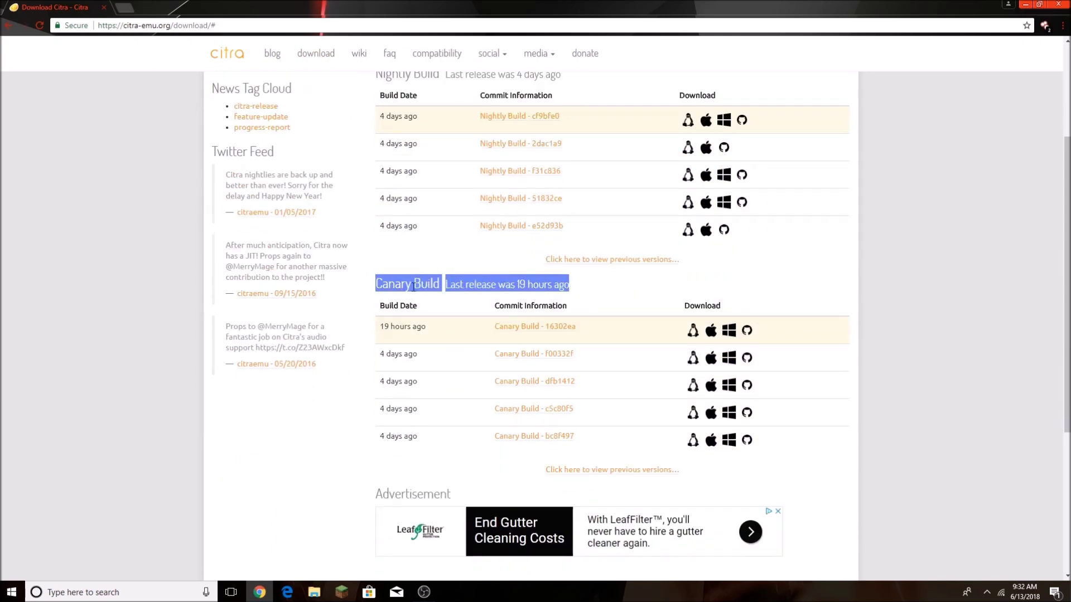
{"action": "scroll", "coordinate": [441, 284], "scroll_direction": "up", "scroll_amount": 3}
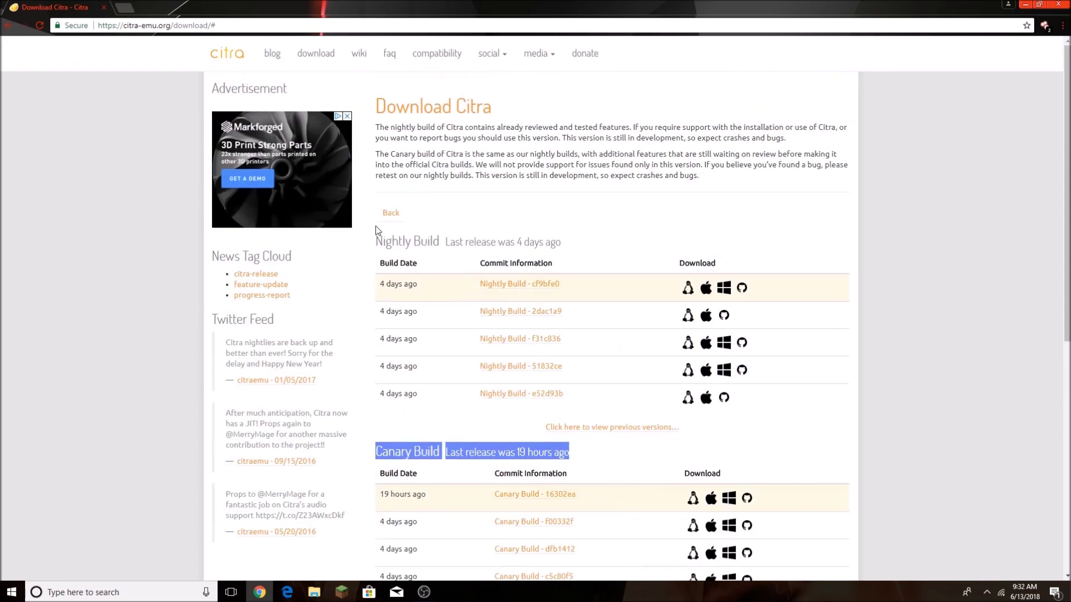
{"action": "left_click_drag", "start_coordinate": [377, 241], "coordinate": [418, 243]}
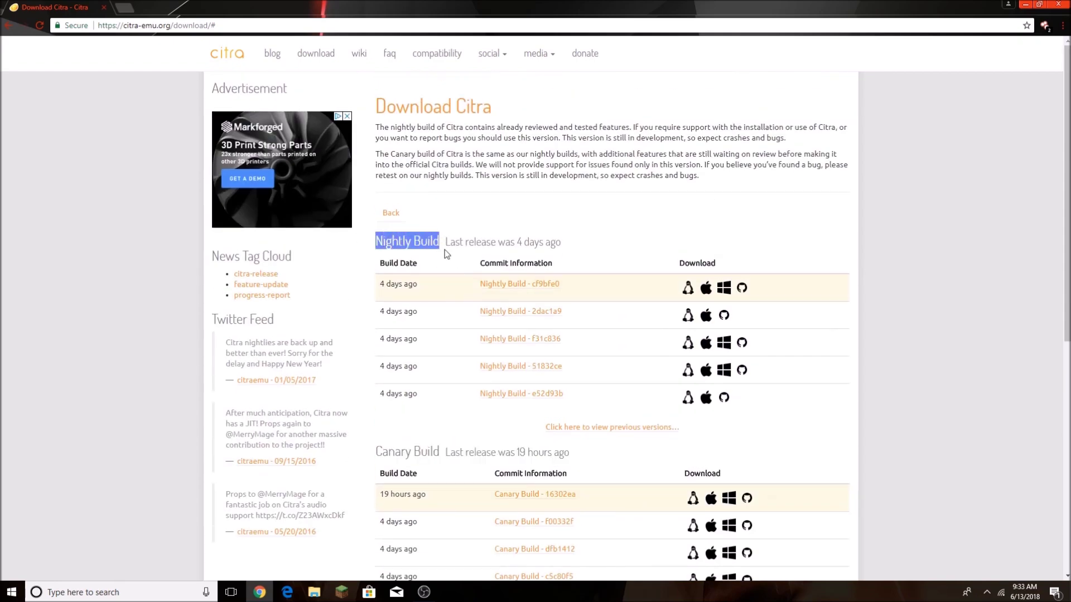
{"action": "scroll", "coordinate": [426, 241], "scroll_direction": "down", "scroll_amount": 1}
{"action": "scroll", "coordinate": [413, 243], "scroll_direction": "up", "scroll_amount": 1}
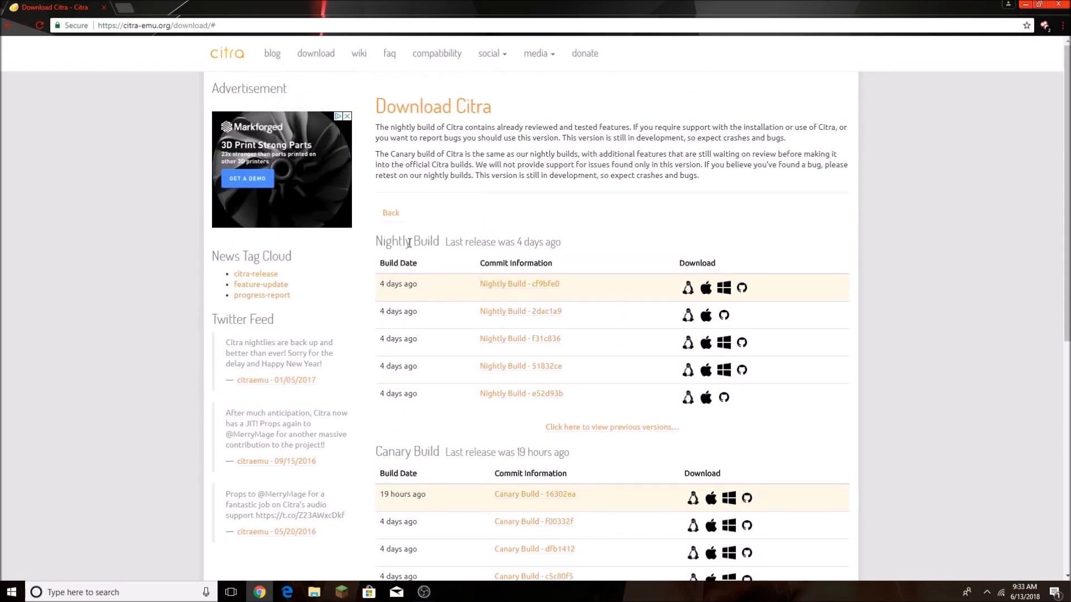
{"action": "left_click", "coordinate": [427, 235]}
{"action": "scroll", "coordinate": [407, 334], "scroll_direction": "down", "scroll_amount": 2}
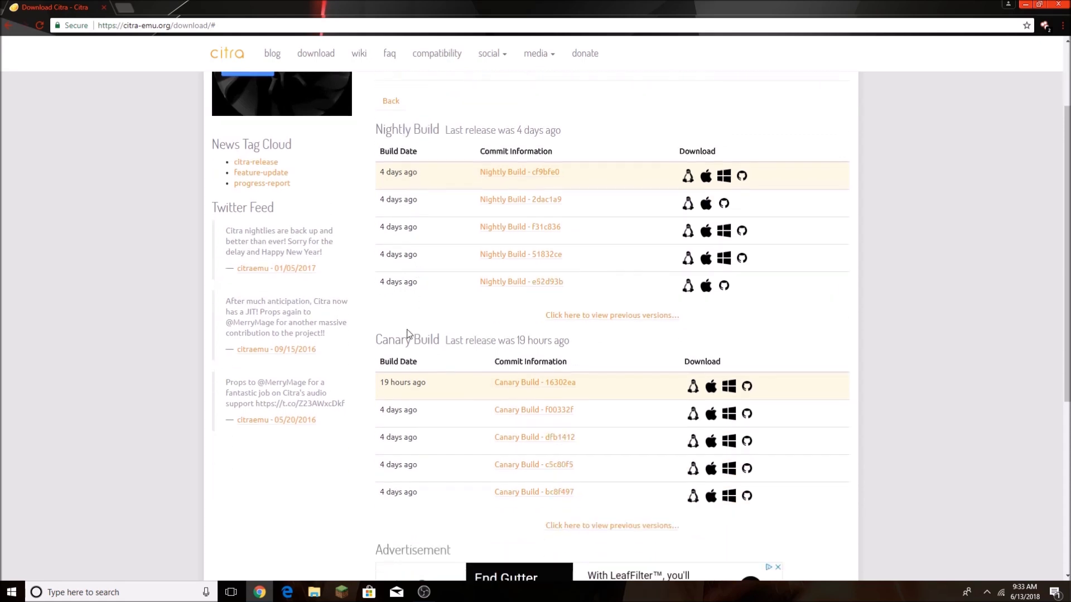
{"action": "left_click_drag", "start_coordinate": [371, 337], "coordinate": [499, 350]}
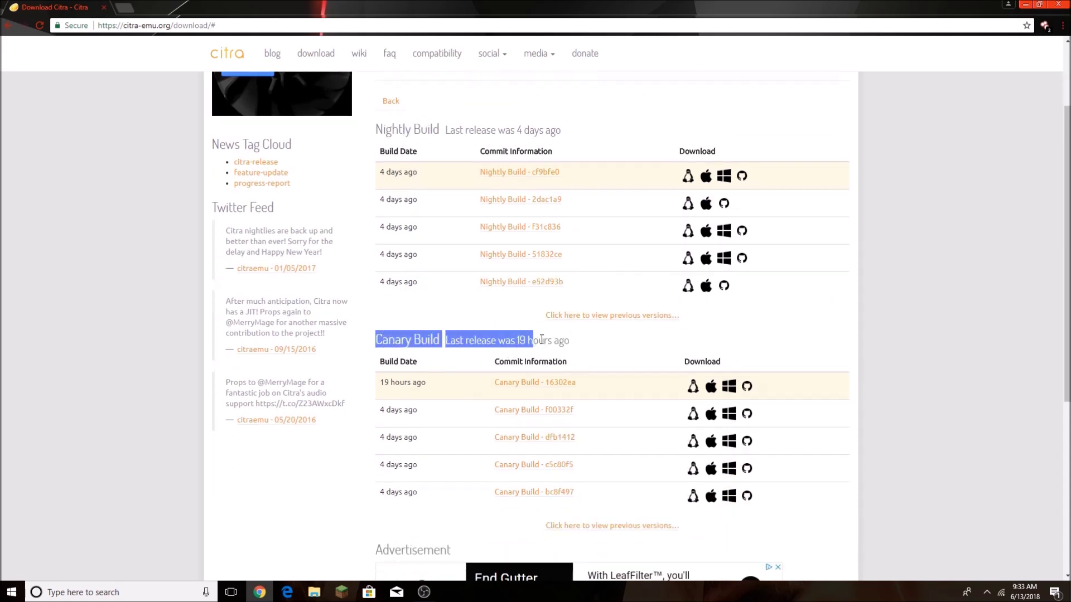
{"action": "left_click", "coordinate": [1023, 4]}
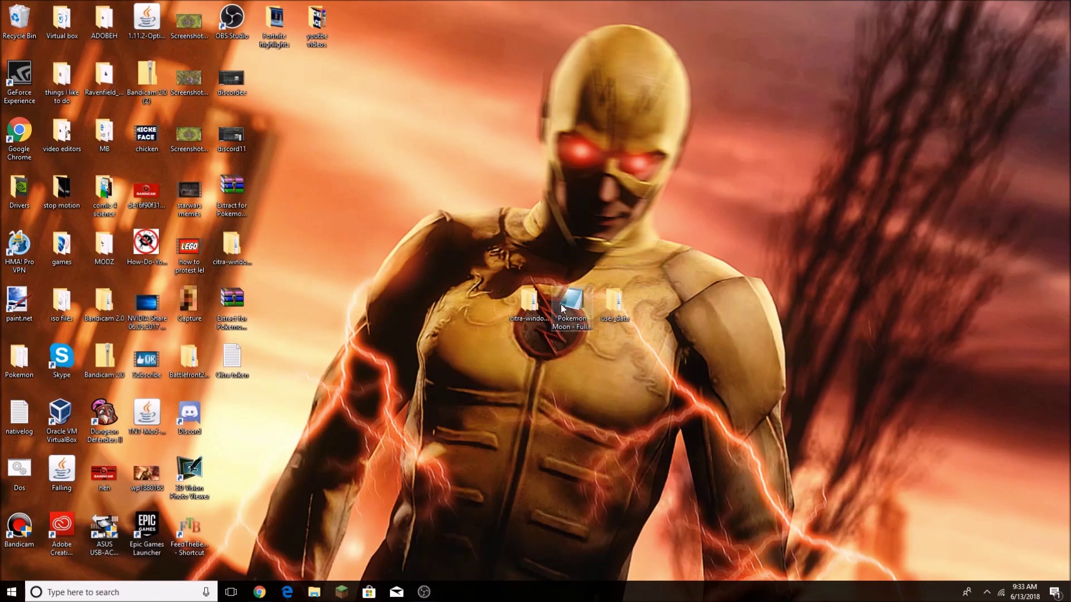
{"action": "left_click", "coordinate": [546, 306]}
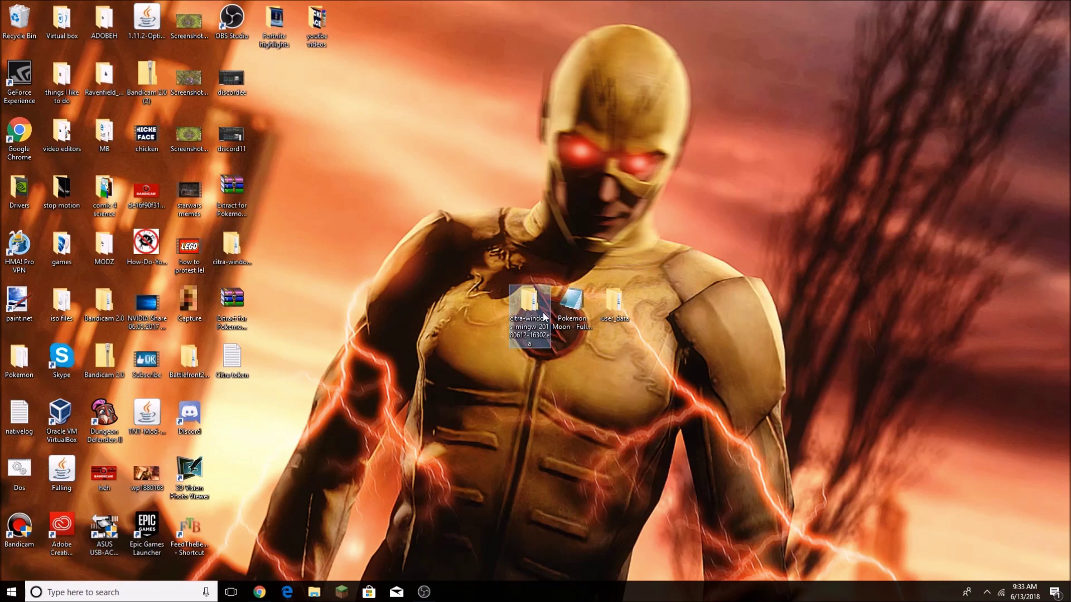
{"action": "double_click", "coordinate": [545, 317]}
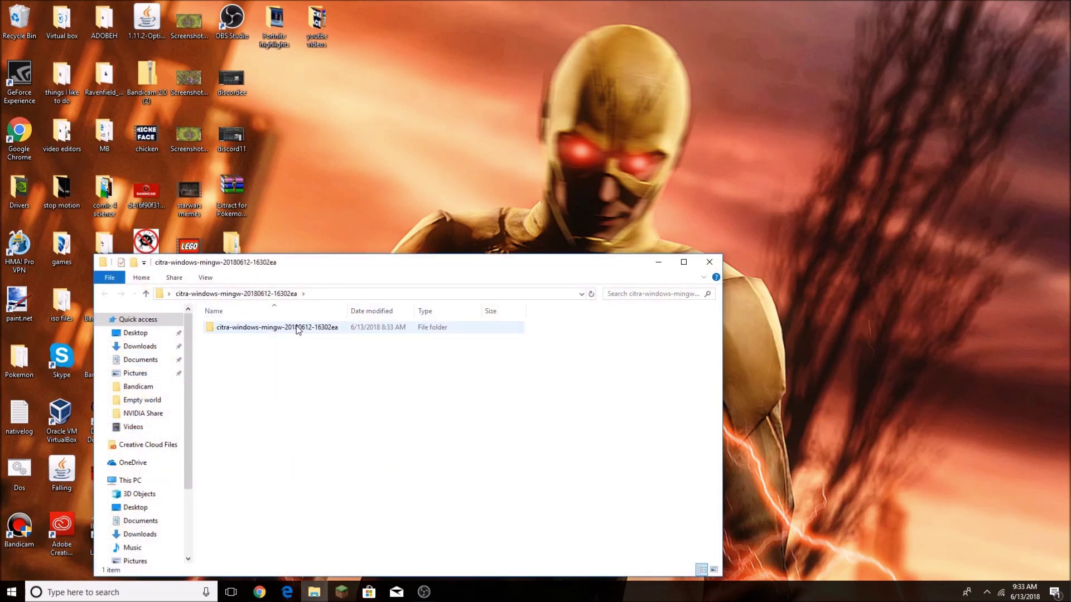
{"action": "double_click", "coordinate": [299, 326]}
{"action": "left_click_drag", "start_coordinate": [389, 264], "coordinate": [407, 319]}
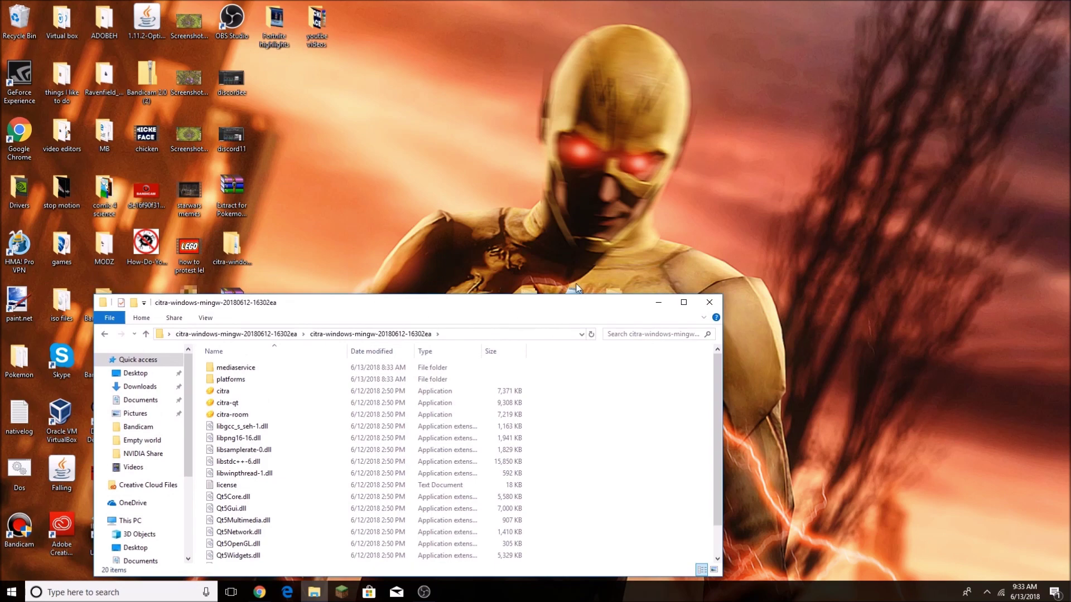
{"action": "left_click_drag", "start_coordinate": [577, 289], "coordinate": [333, 404]}
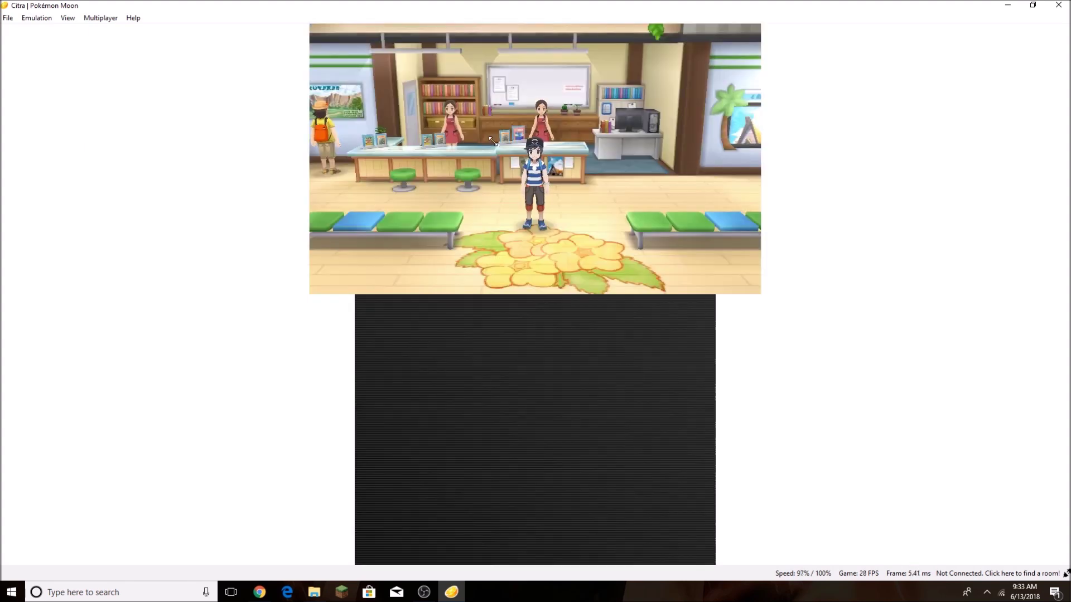
{"action": "key", "text": "Up"}
{"action": "key", "text": "Down"}
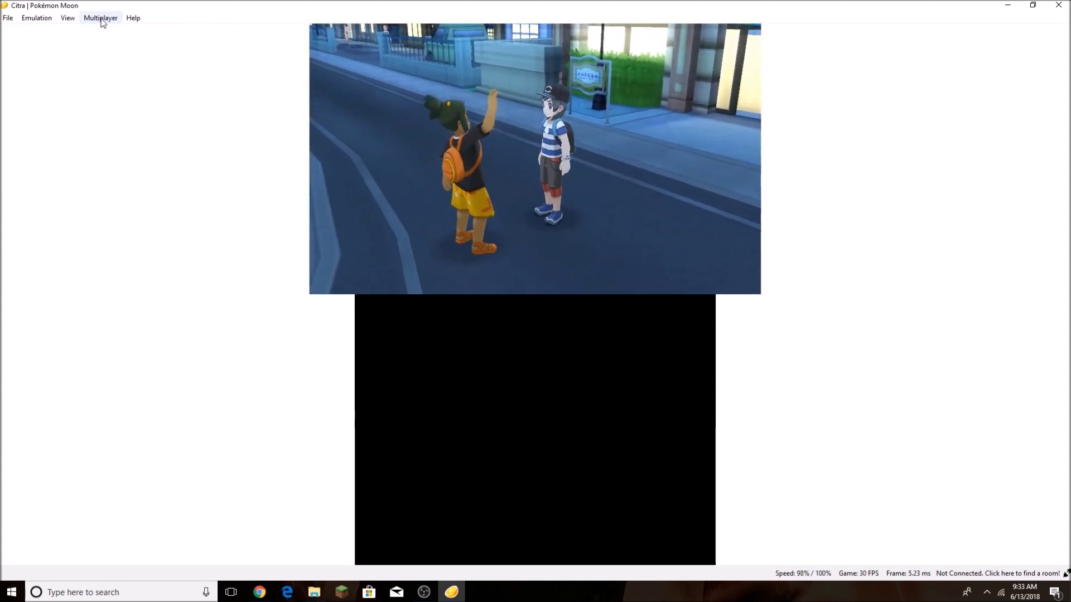
Open Citra's emulation configuration, enlarge the dialog and show the Web service settings.
{"action": "left_click", "coordinate": [101, 19]}
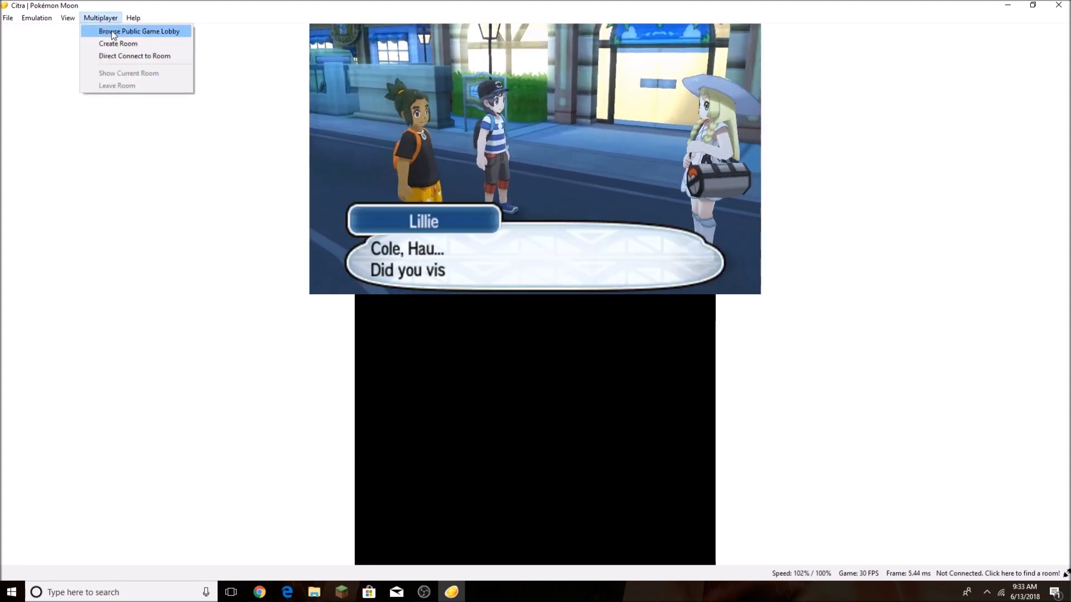
{"action": "mouse_move", "coordinate": [37, 18]}
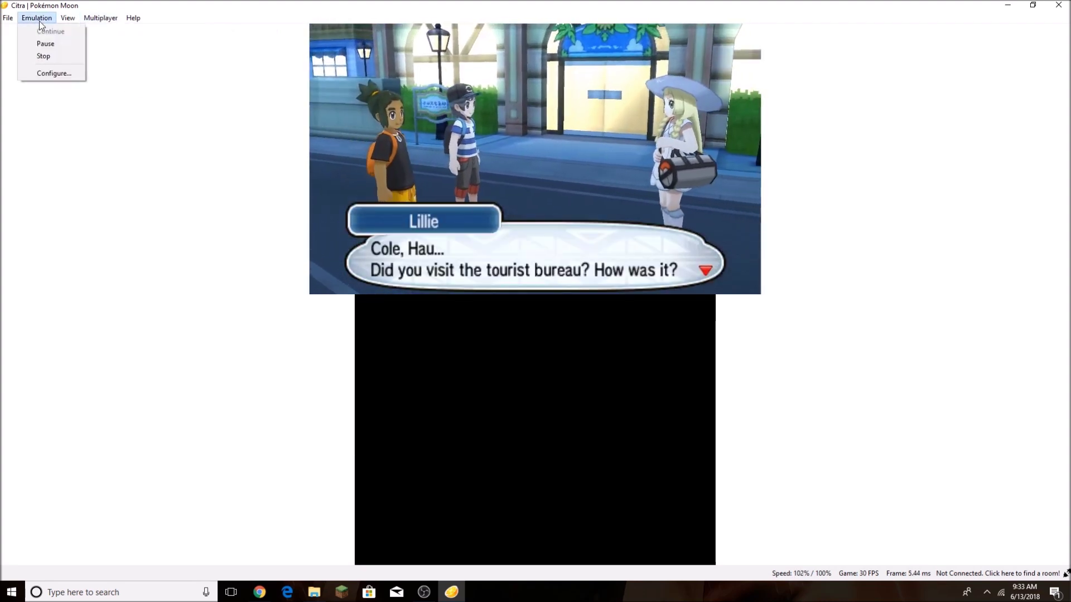
{"action": "left_click", "coordinate": [46, 74]}
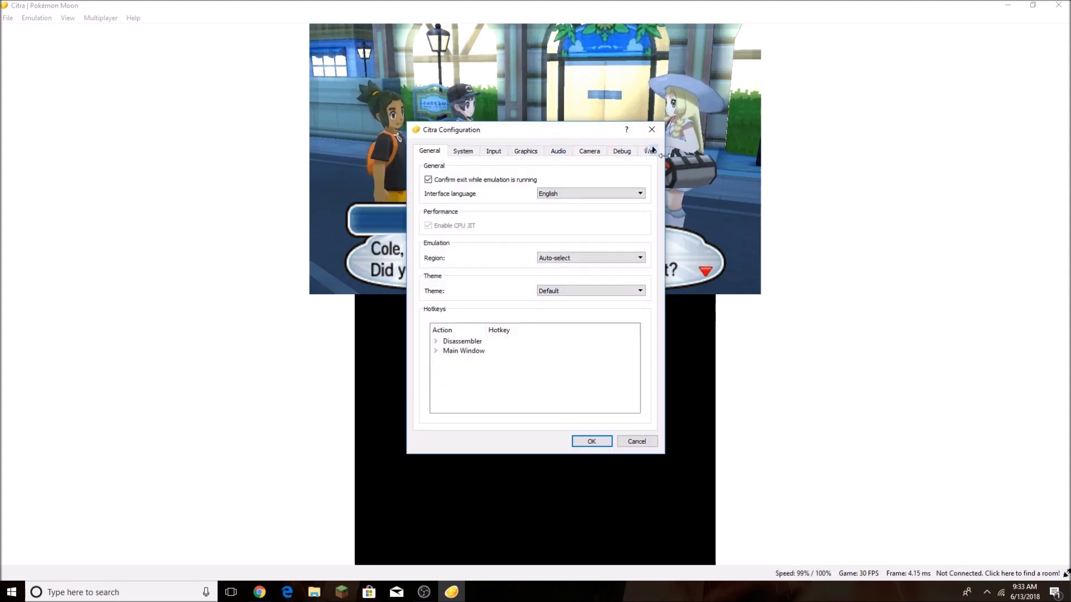
{"action": "left_click", "coordinate": [750, 104]}
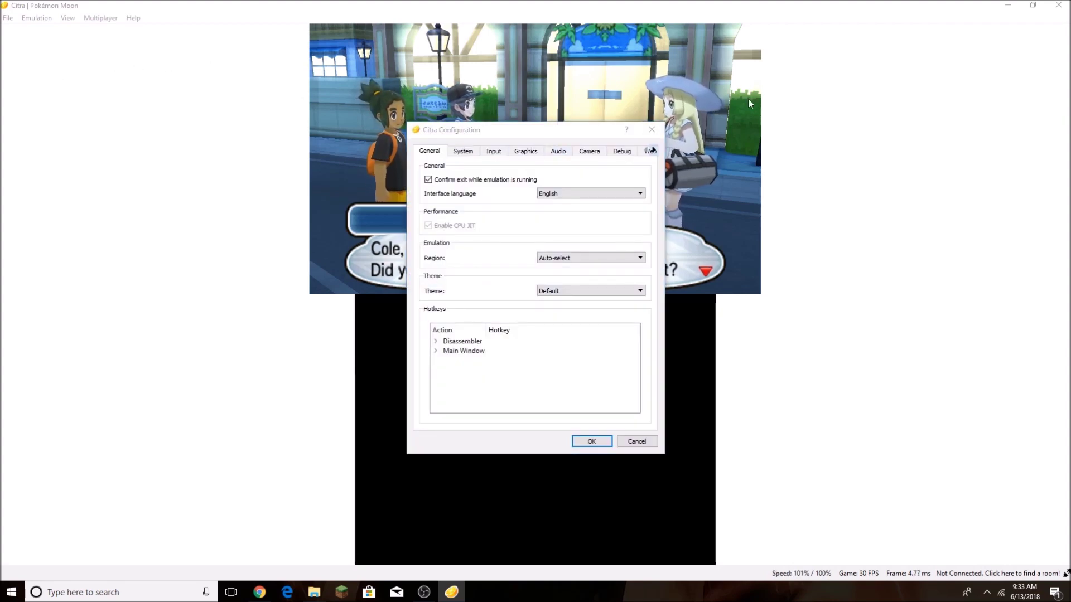
{"action": "left_click_drag", "start_coordinate": [663, 122], "coordinate": [898, 61]}
{"action": "left_click", "coordinate": [657, 95]}
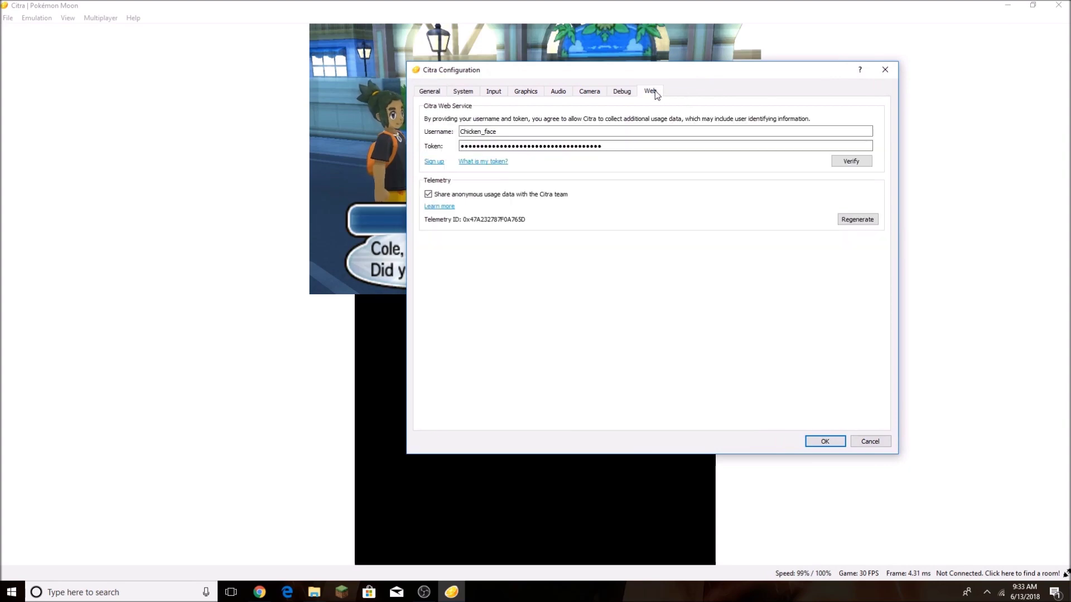
Follow the web service sign-up link, view the account token on the Citra profile page and minimize the browser.
{"action": "left_click", "coordinate": [434, 161]}
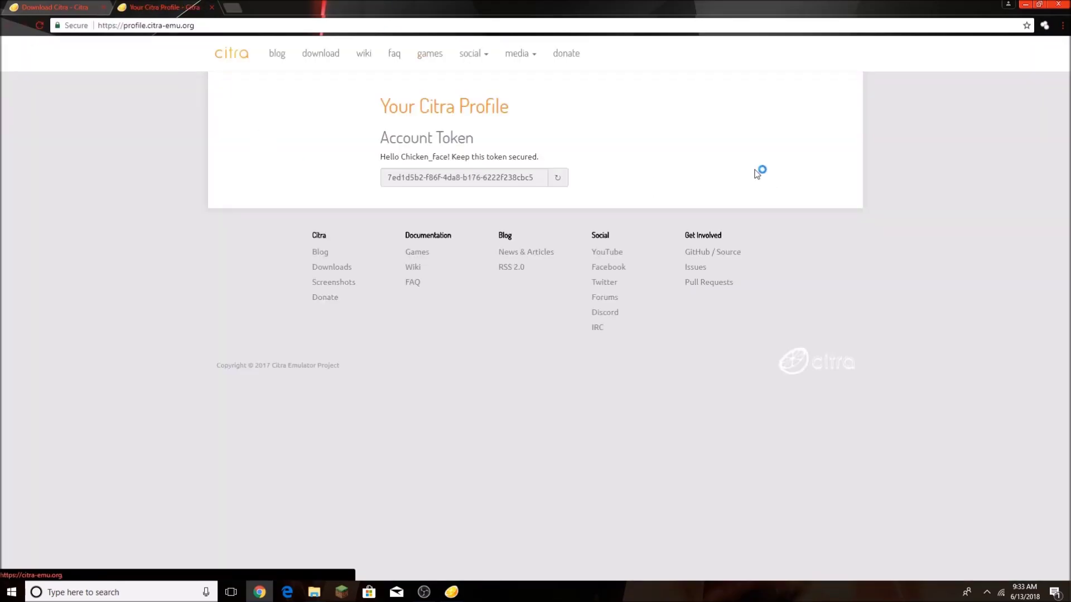
{"action": "left_click_drag", "start_coordinate": [413, 195], "coordinate": [504, 104]}
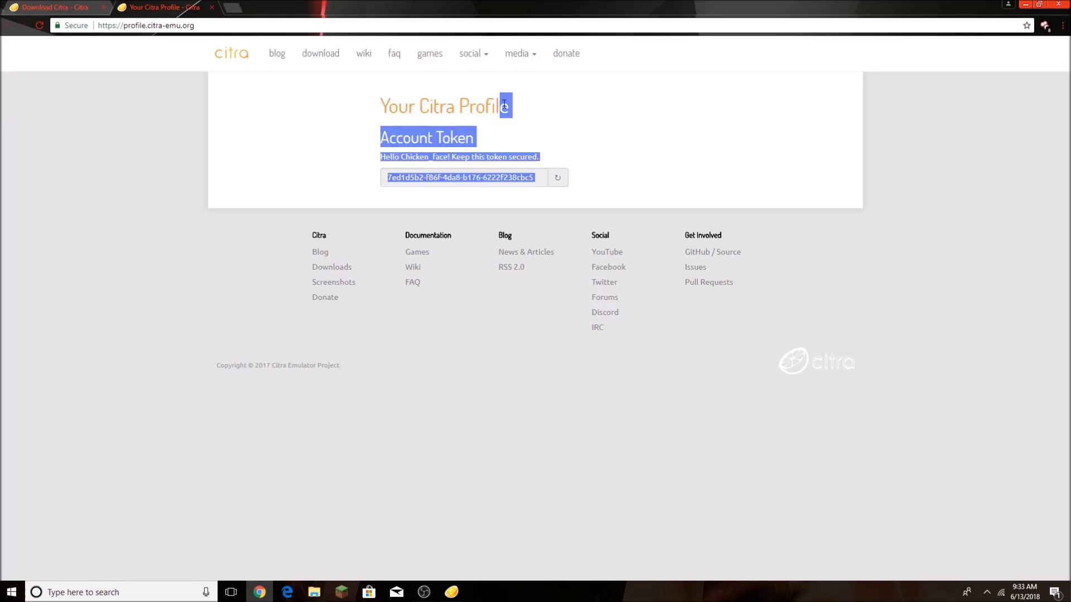
{"action": "left_click", "coordinate": [387, 157]}
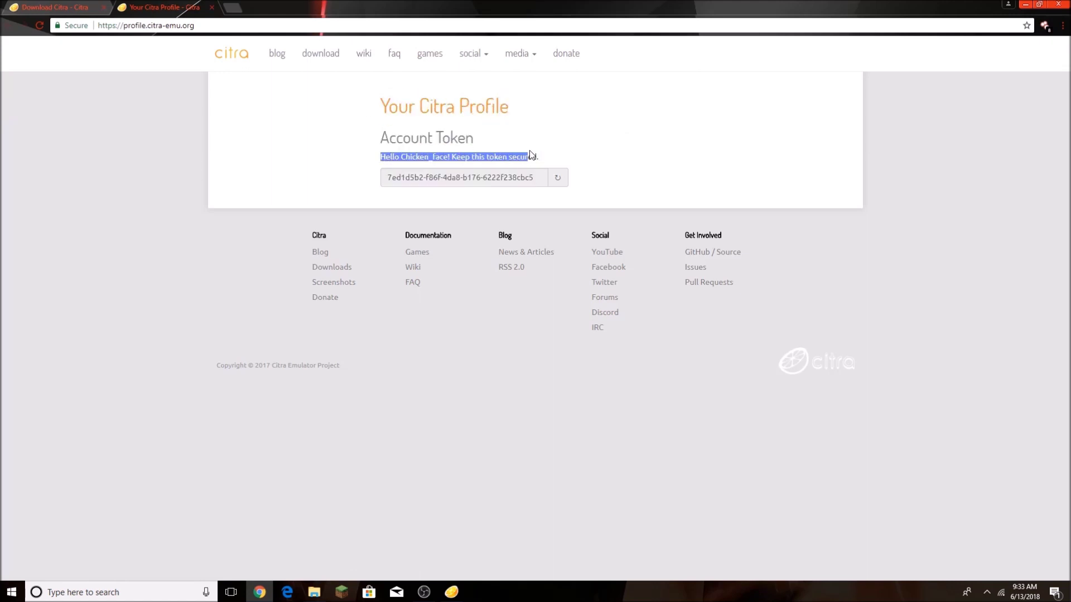
{"action": "left_click", "coordinate": [1025, 5]}
Check the username and token fields in the web service settings and accept the configuration.
{"action": "left_click", "coordinate": [607, 145]}
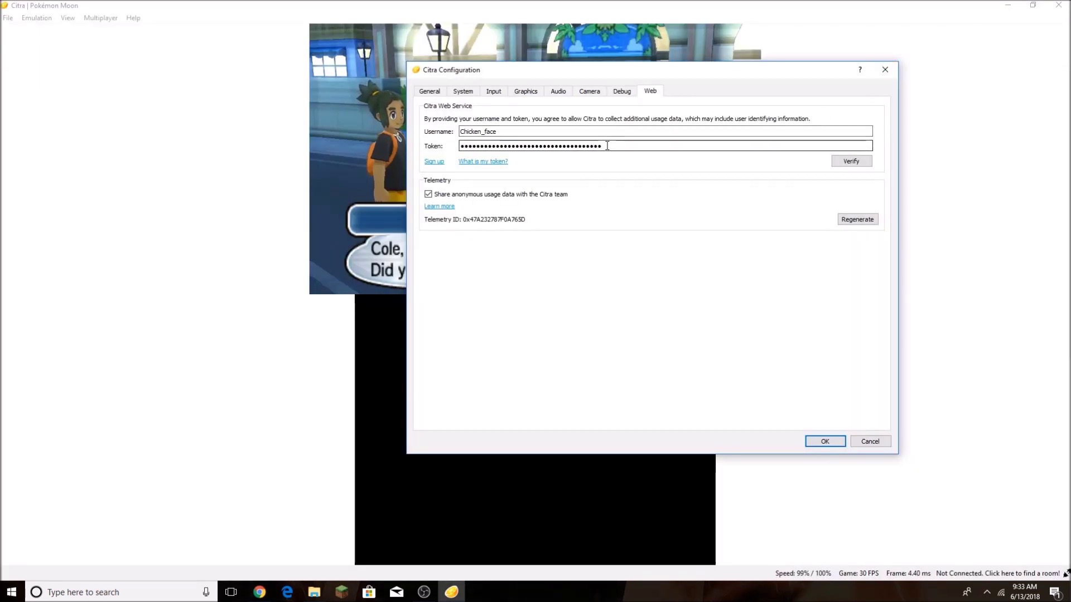
{"action": "left_click", "coordinate": [511, 132]}
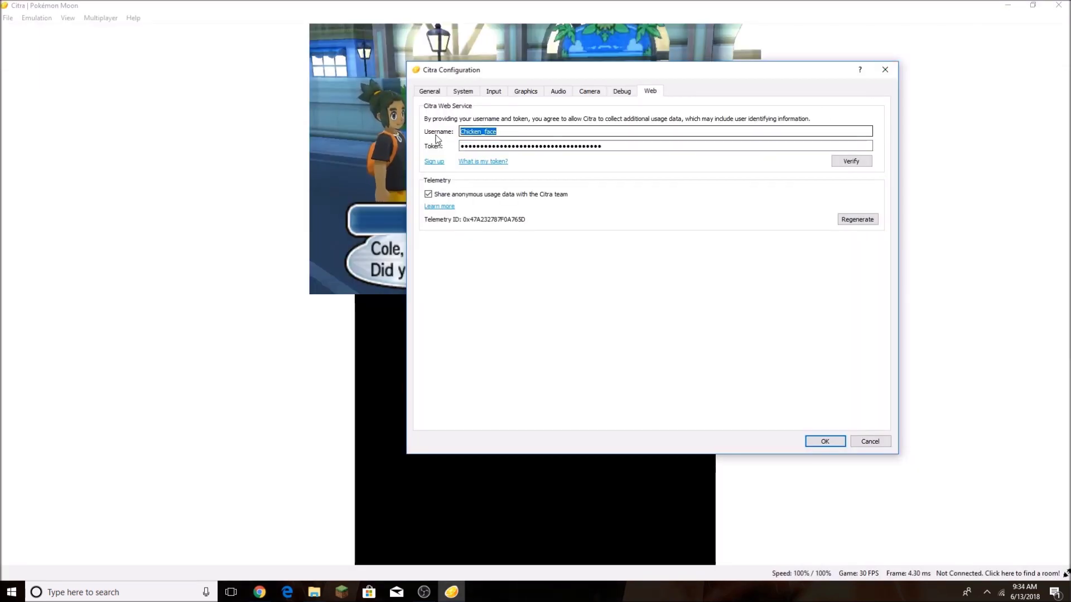
{"action": "left_click", "coordinate": [502, 131]}
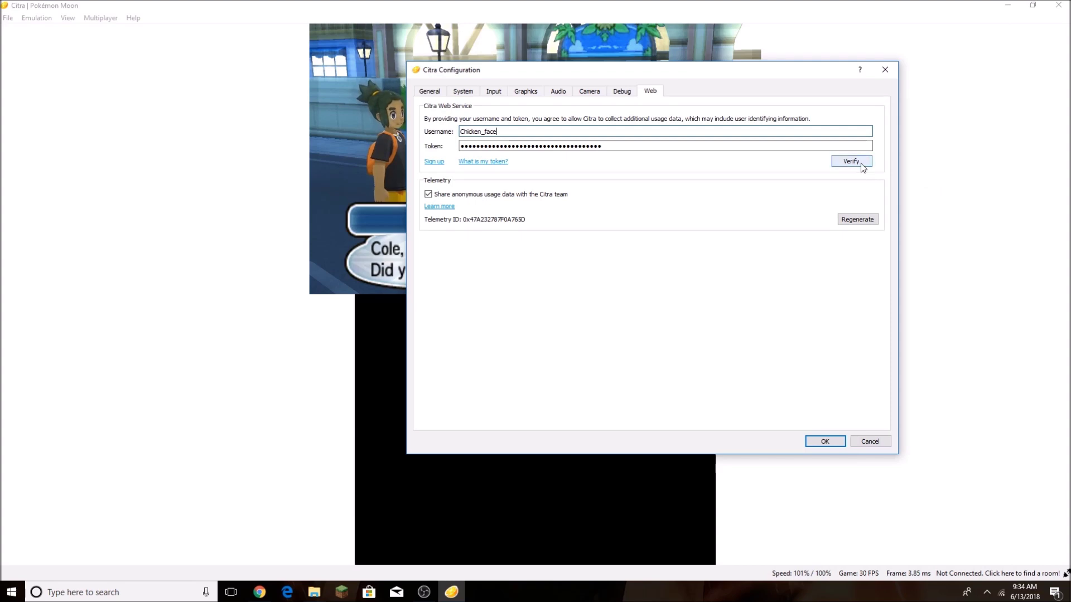
{"action": "left_click", "coordinate": [820, 441]}
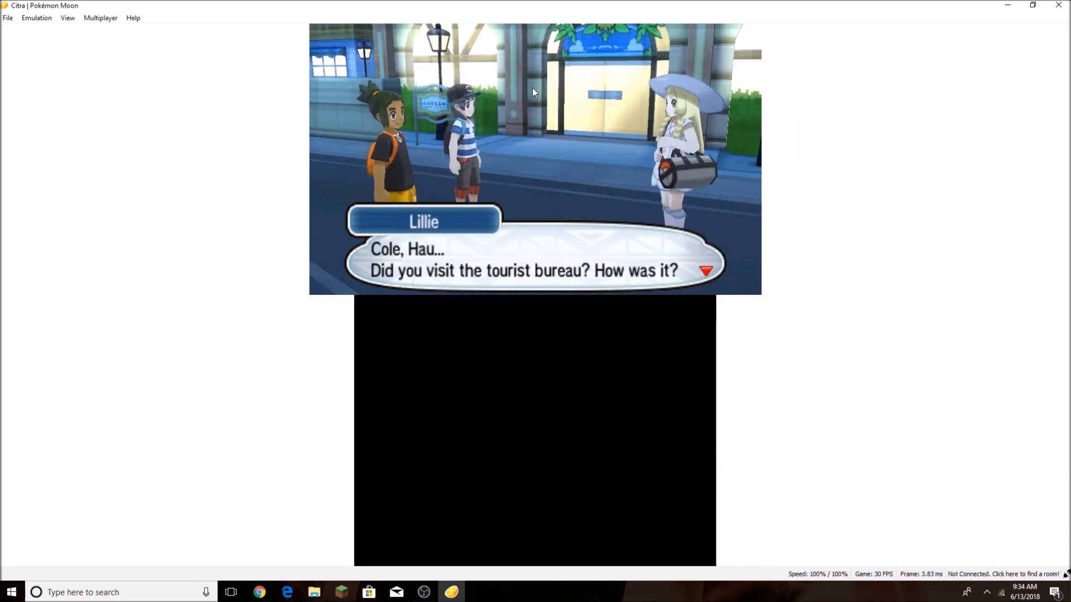
Advance the game dialogue with Lillie and Hau in Pokémon Moon.
{"action": "key", "text": "a"}
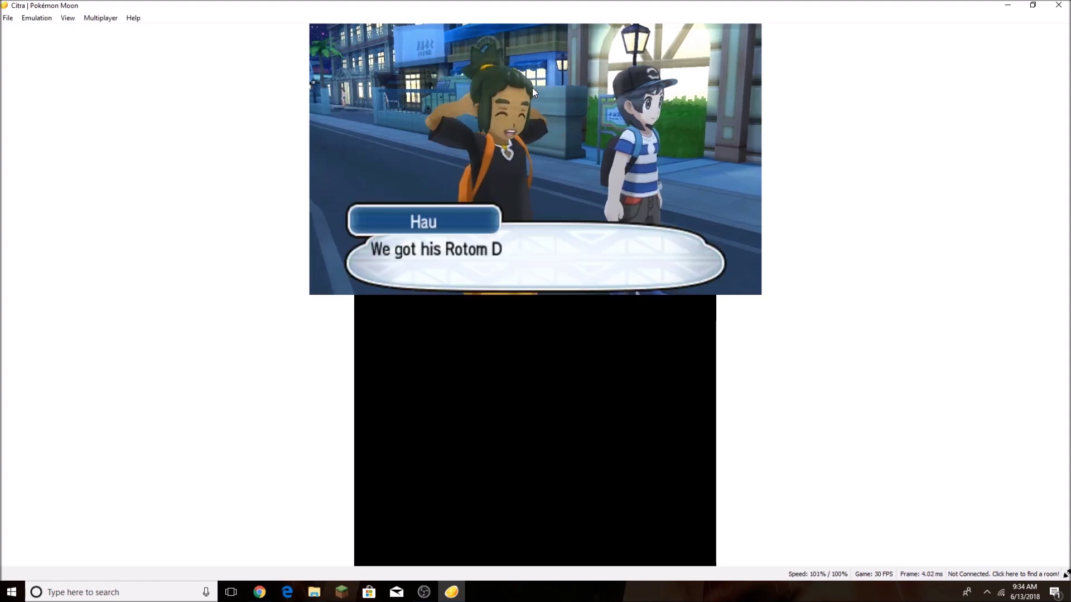
{"action": "key", "text": "a"}
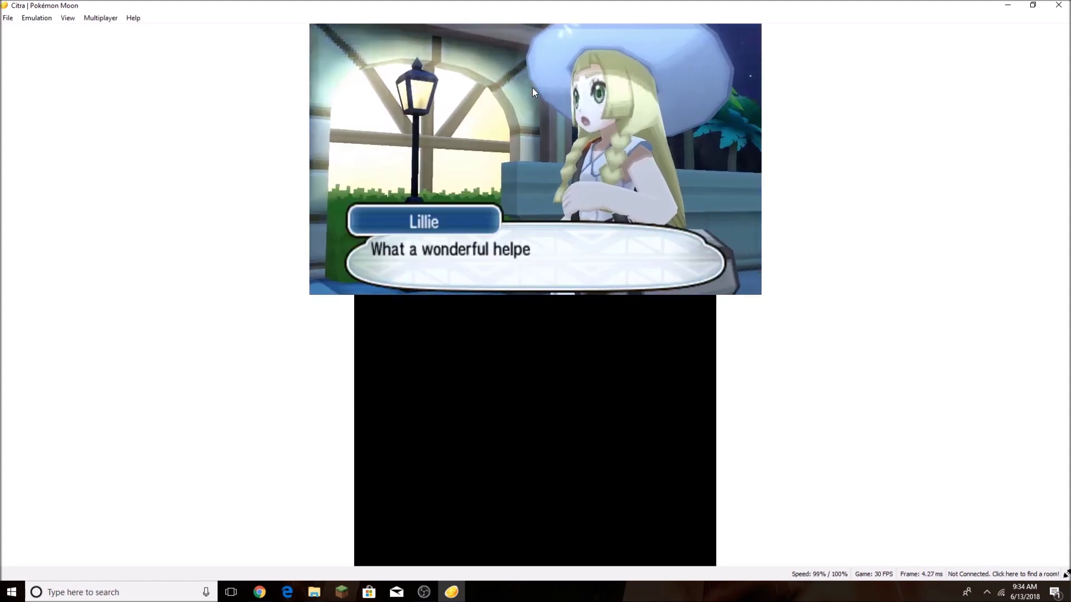
Advance through the dialogue, go to Festival Plaza on local wireless communication and open the Battle option.
{"action": "key", "text": "a"}
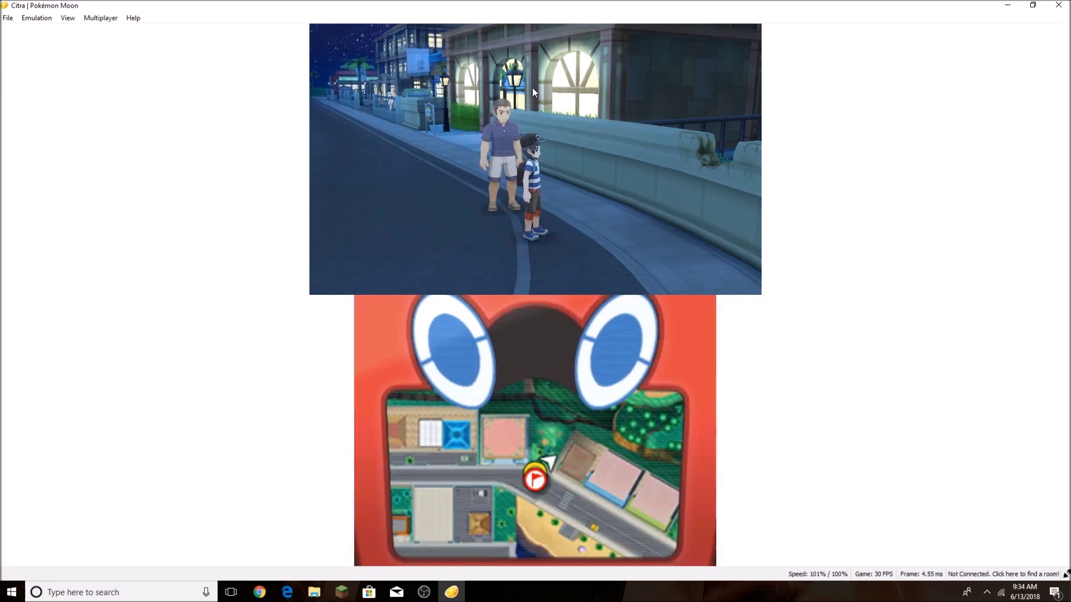
{"action": "left_click", "coordinate": [513, 383]}
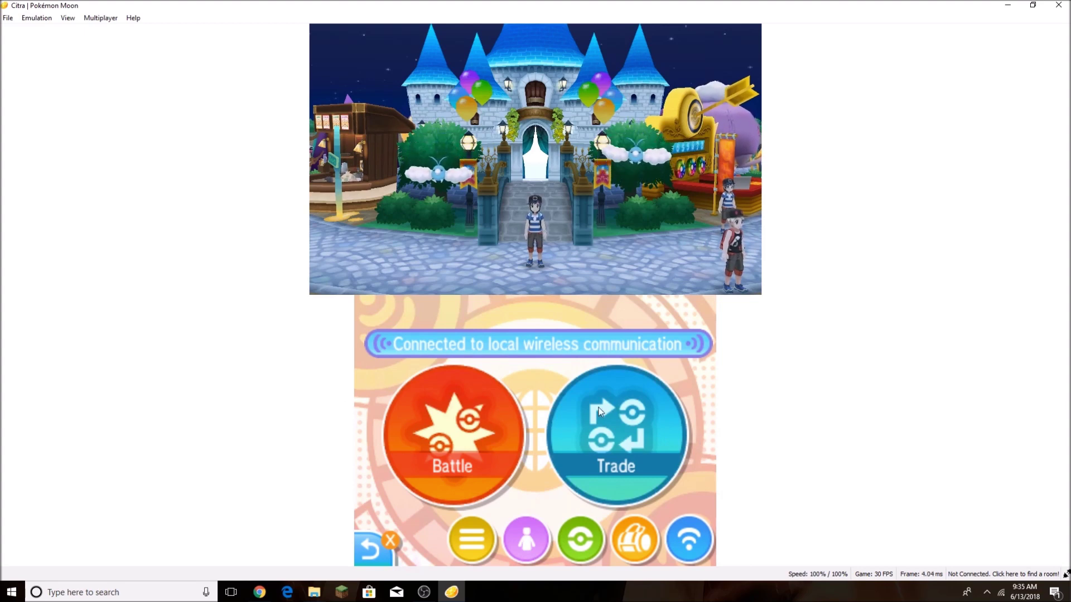
{"action": "mouse_move", "coordinate": [452, 592]}
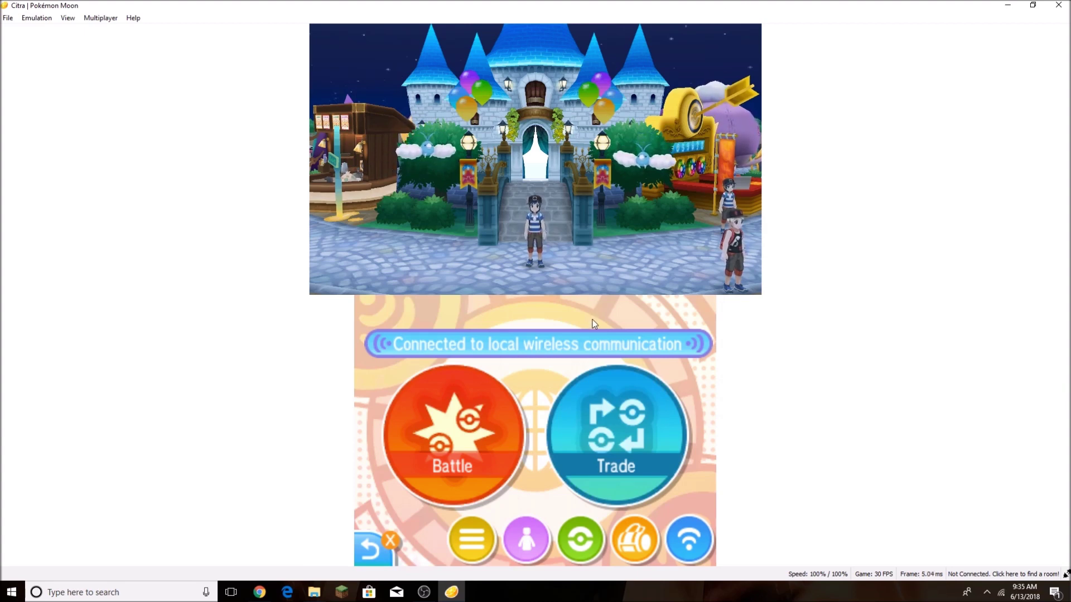
{"action": "left_click", "coordinate": [462, 449]}
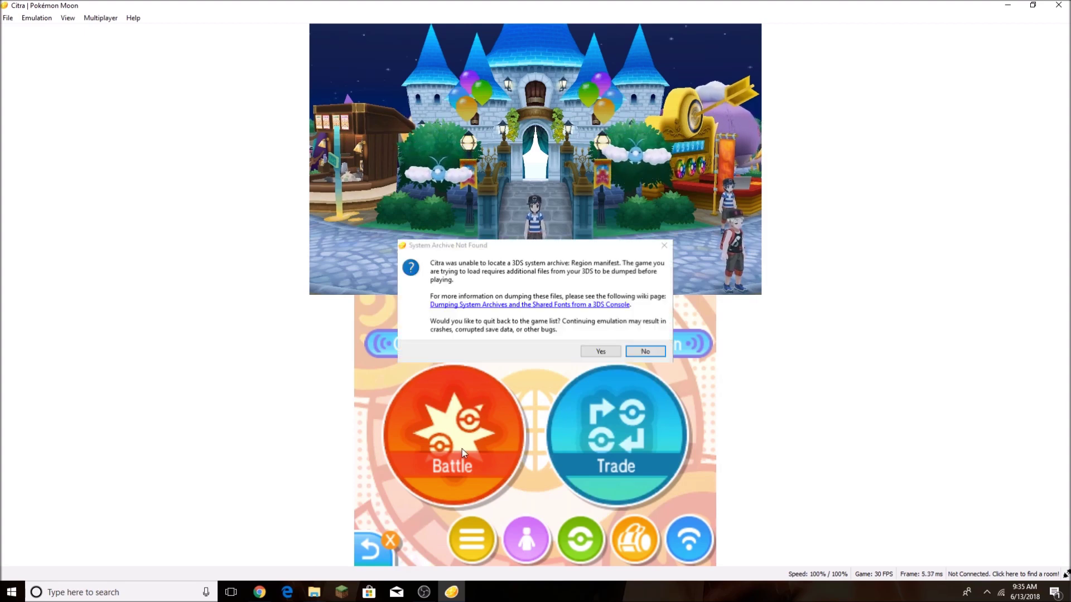
Pause the emulation and minimize both Citra and the citra-windows-mingw folder window to reveal the desktop.
{"action": "left_click", "coordinate": [1007, 5]}
{"action": "left_click_drag", "start_coordinate": [550, 304], "coordinate": [658, 246]}
{"action": "left_click", "coordinate": [453, 592]}
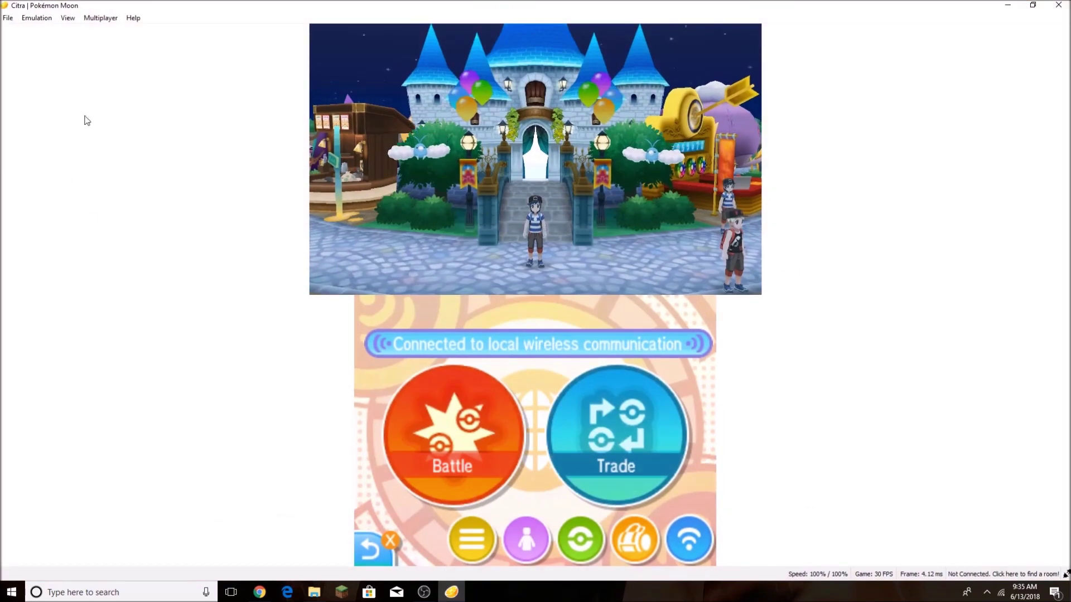
{"action": "left_click", "coordinate": [37, 17]}
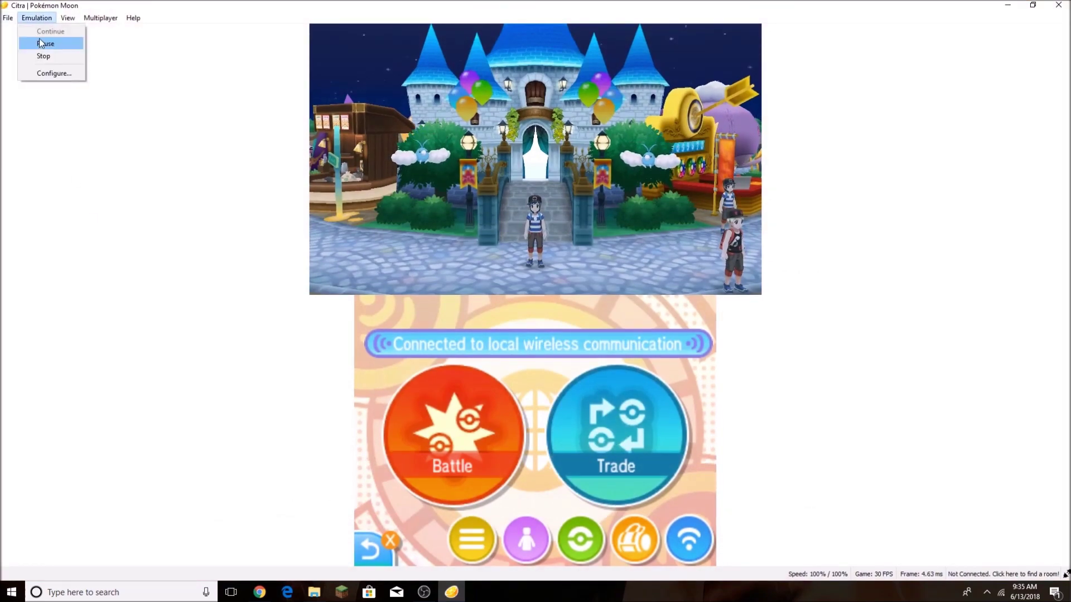
{"action": "left_click", "coordinate": [333, 9]}
{"action": "left_click", "coordinate": [1008, 6]}
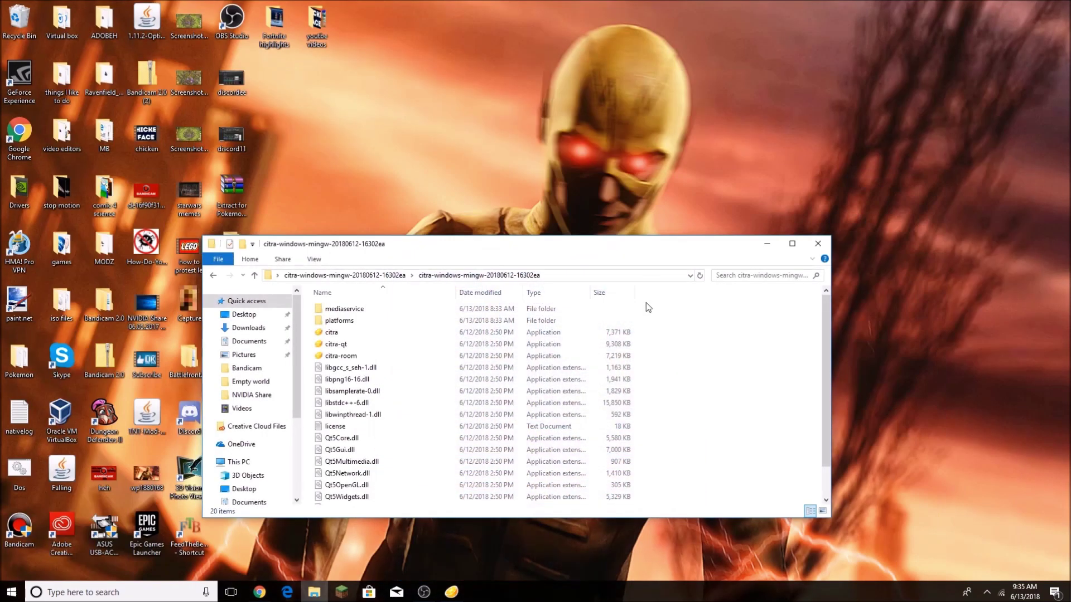
{"action": "left_click_drag", "start_coordinate": [660, 240], "coordinate": [604, 241]}
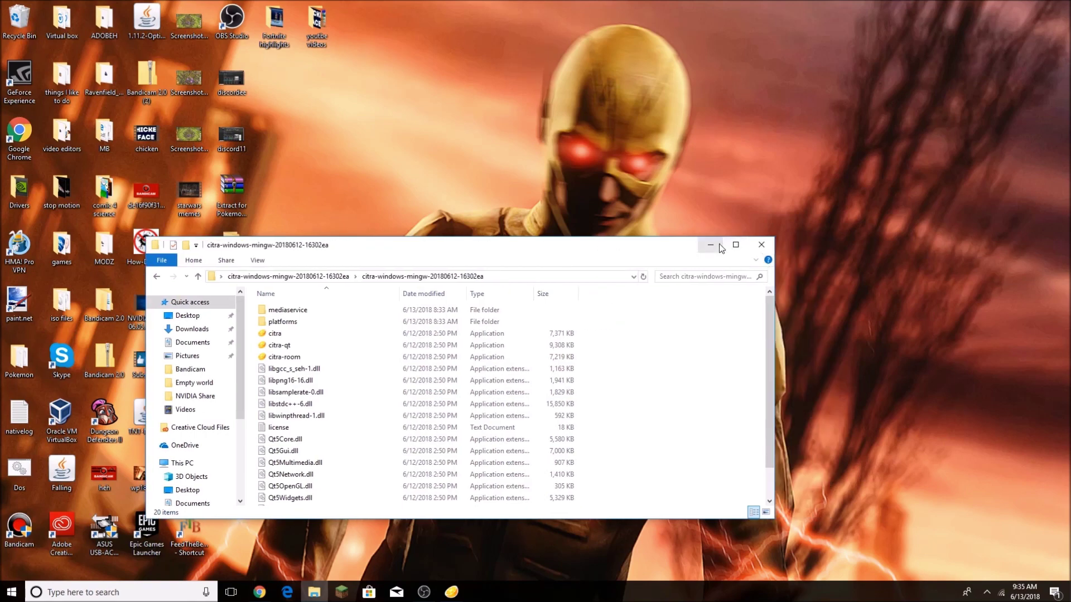
{"action": "left_click", "coordinate": [719, 246]}
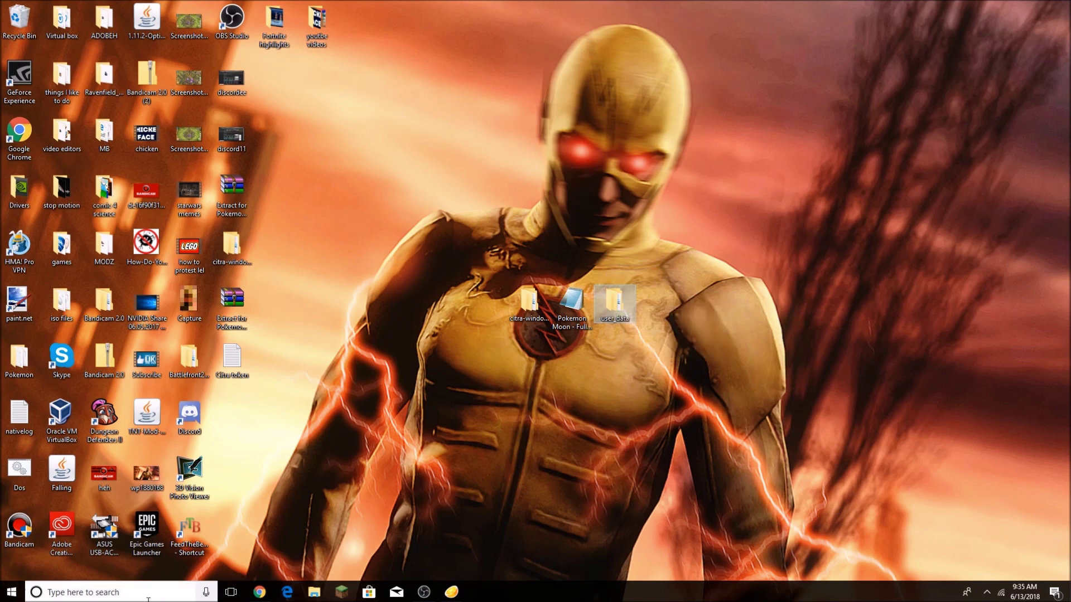
Run %appdata%, open the Citra folder in Roaming and move its window clear of the user_data folder on the desktop.
{"action": "left_click", "coordinate": [84, 592]}
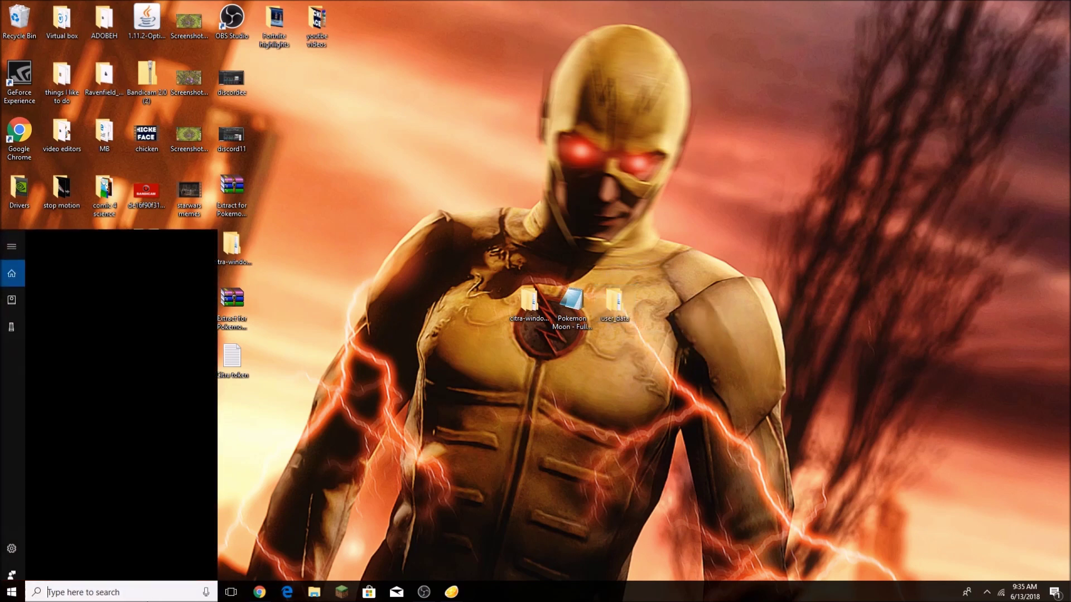
{"action": "left_click", "coordinate": [416, 485]}
{"action": "key", "text": "super+r"}
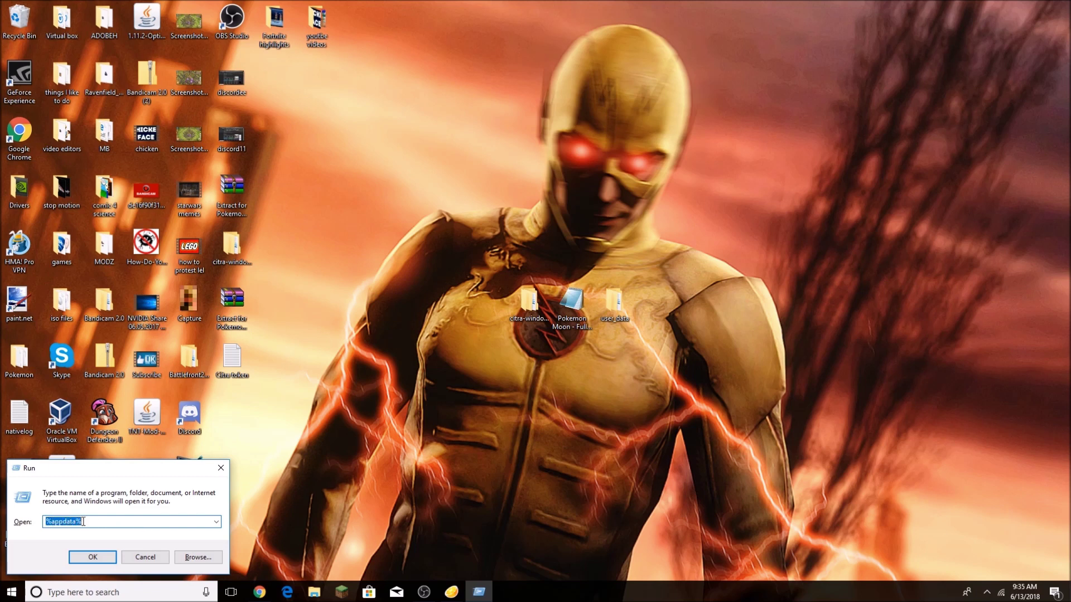
{"action": "left_click", "coordinate": [92, 557]}
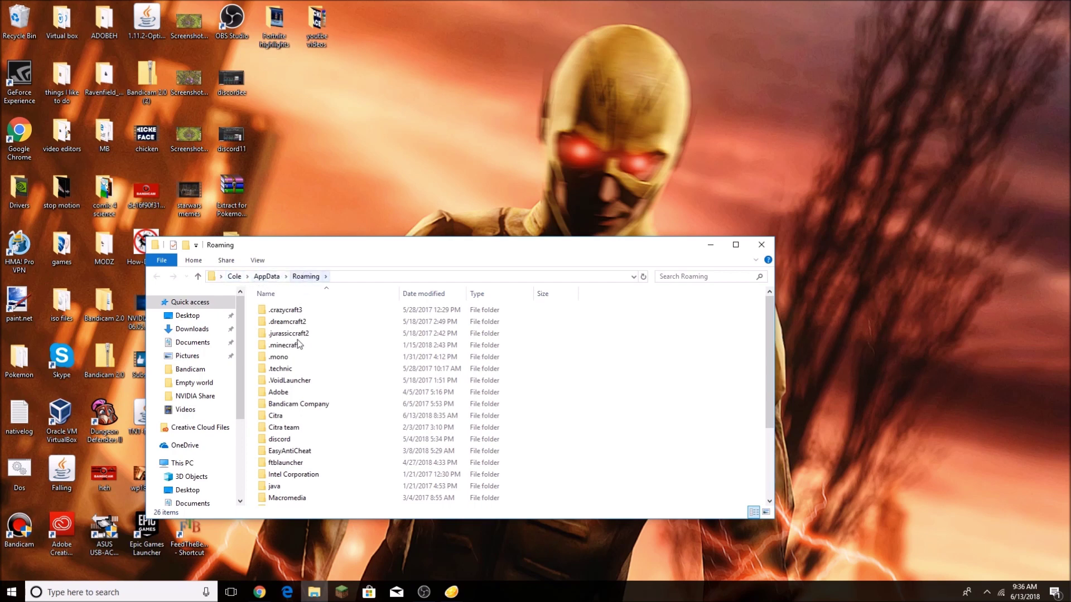
{"action": "double_click", "coordinate": [299, 416]}
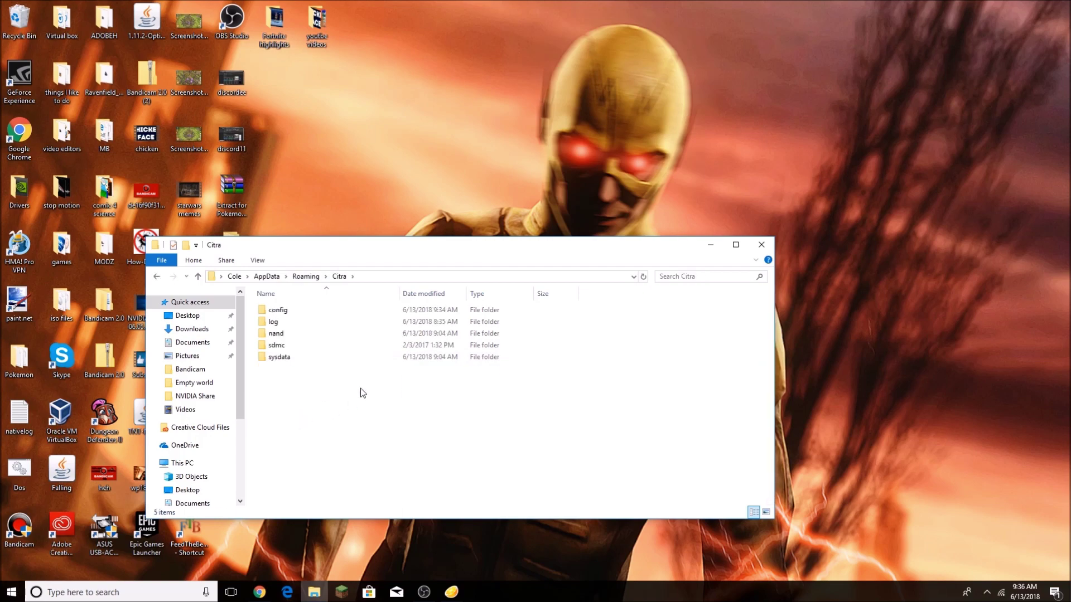
{"action": "left_click_drag", "start_coordinate": [317, 396], "coordinate": [338, 310]}
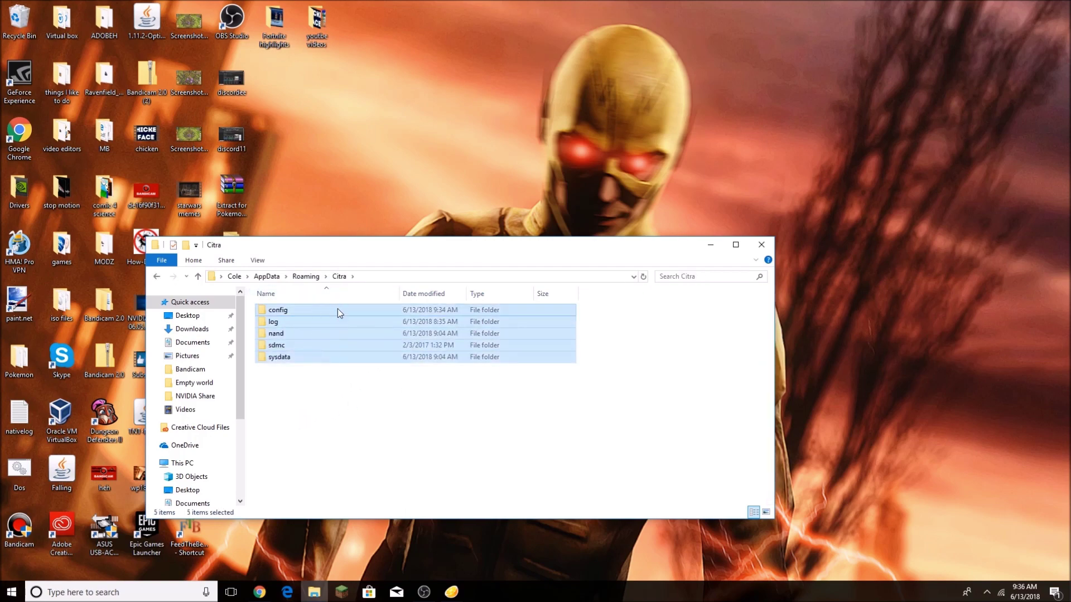
{"action": "left_click", "coordinate": [423, 359]}
{"action": "left_click_drag", "start_coordinate": [647, 248], "coordinate": [447, 287]}
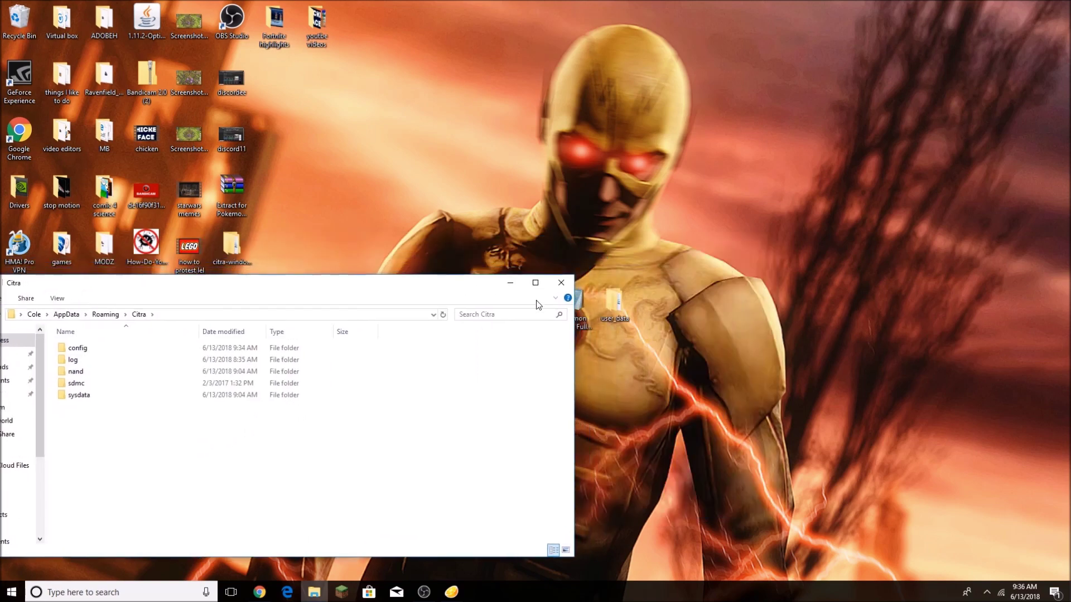
Examine the config, nand, sdmc and sysdata folders inside the desktop's nested user_data folder and close its window.
{"action": "double_click", "coordinate": [611, 304]}
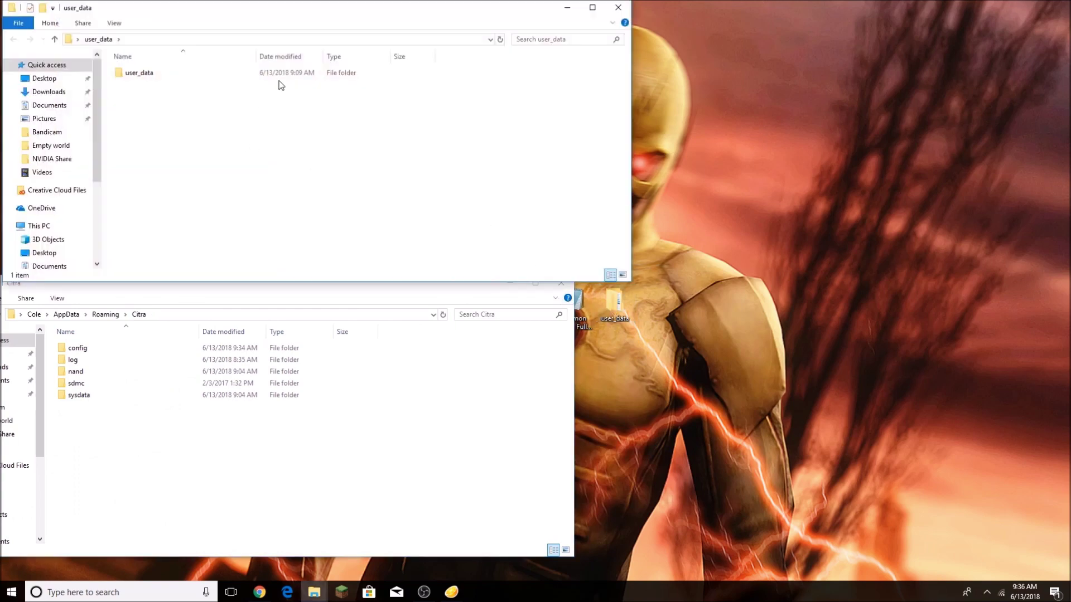
{"action": "double_click", "coordinate": [278, 73]}
{"action": "left_click_drag", "start_coordinate": [257, 171], "coordinate": [287, 73]}
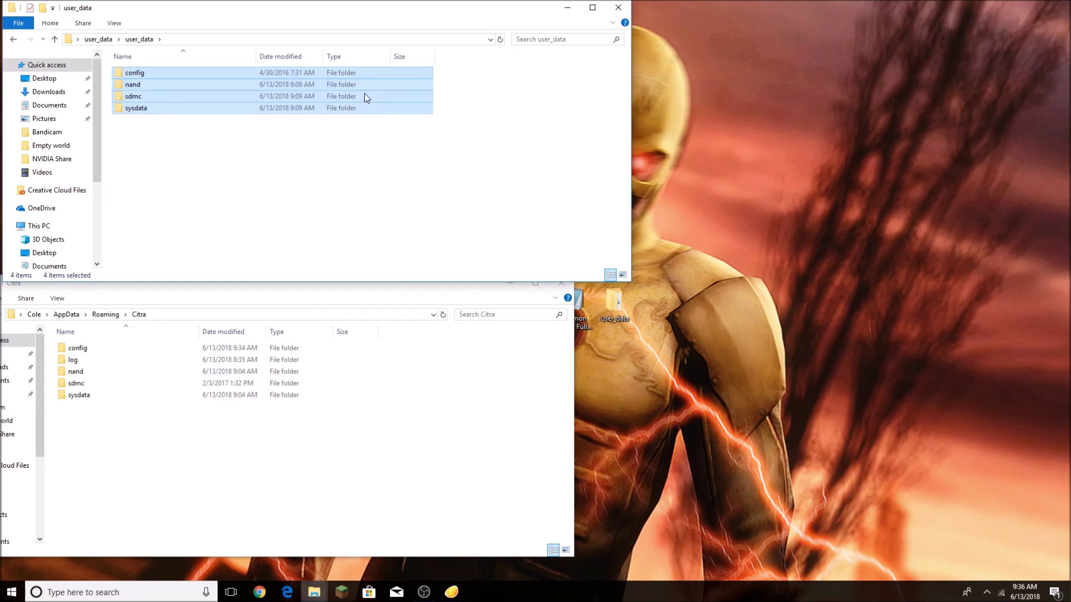
{"action": "left_click_drag", "start_coordinate": [366, 98], "coordinate": [429, 248]}
{"action": "left_click", "coordinate": [618, 7]}
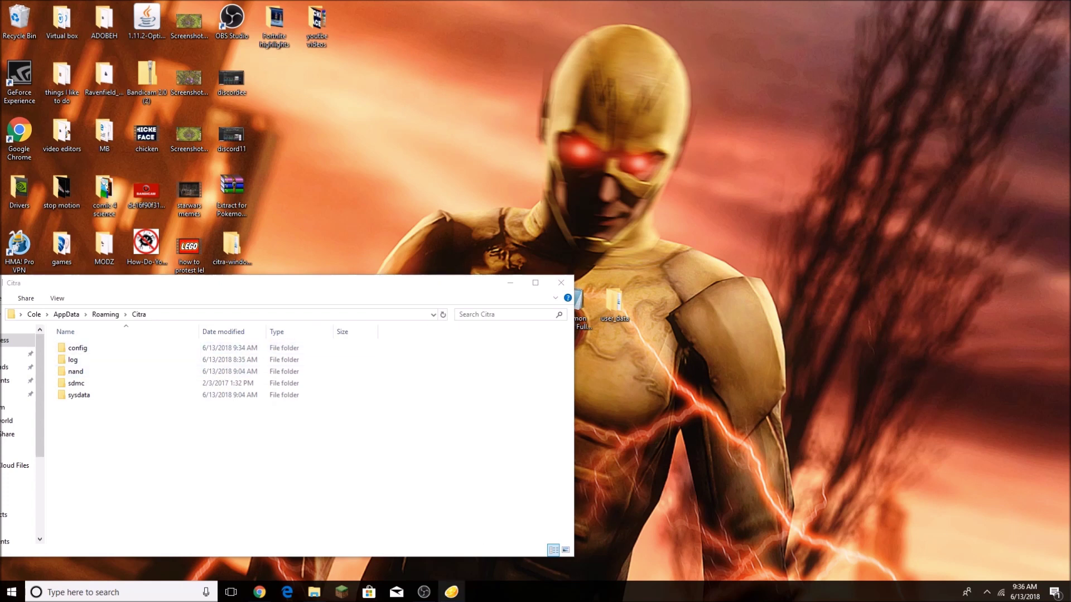
Switch back to Citra and continue the paused Pokémon Moon emulation.
{"action": "mouse_move", "coordinate": [451, 592]}
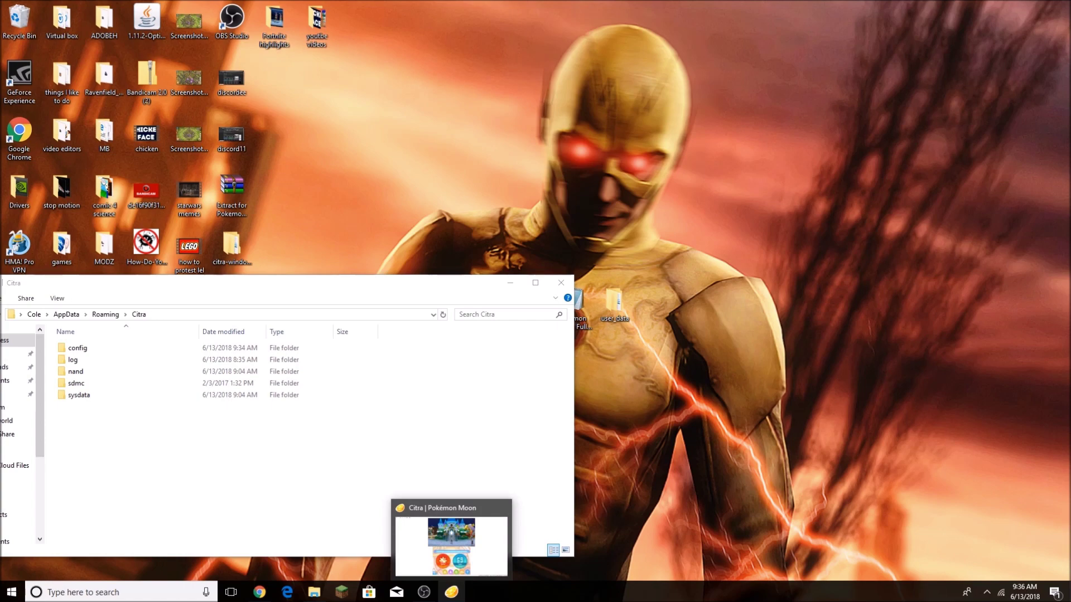
{"action": "left_click", "coordinate": [483, 512]}
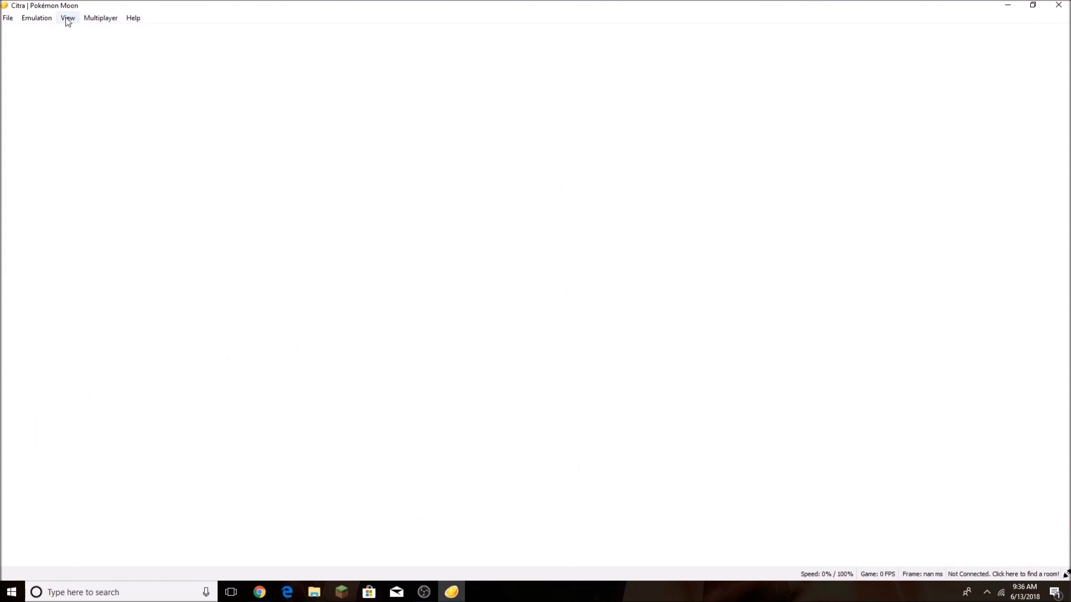
{"action": "left_click", "coordinate": [48, 20]}
{"action": "left_click", "coordinate": [55, 32]}
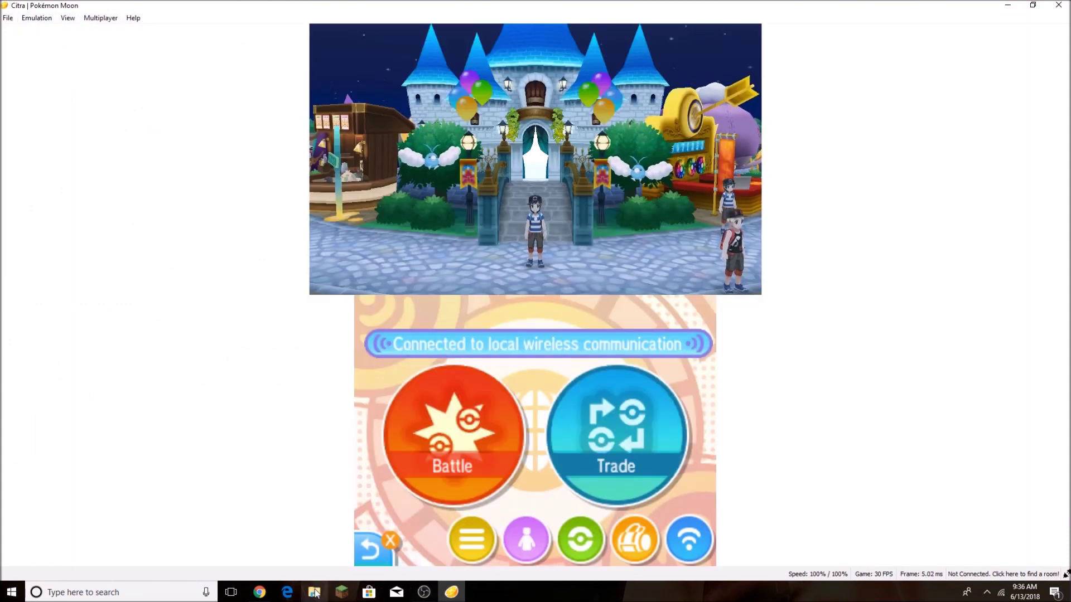
{"action": "mouse_move", "coordinate": [316, 595]}
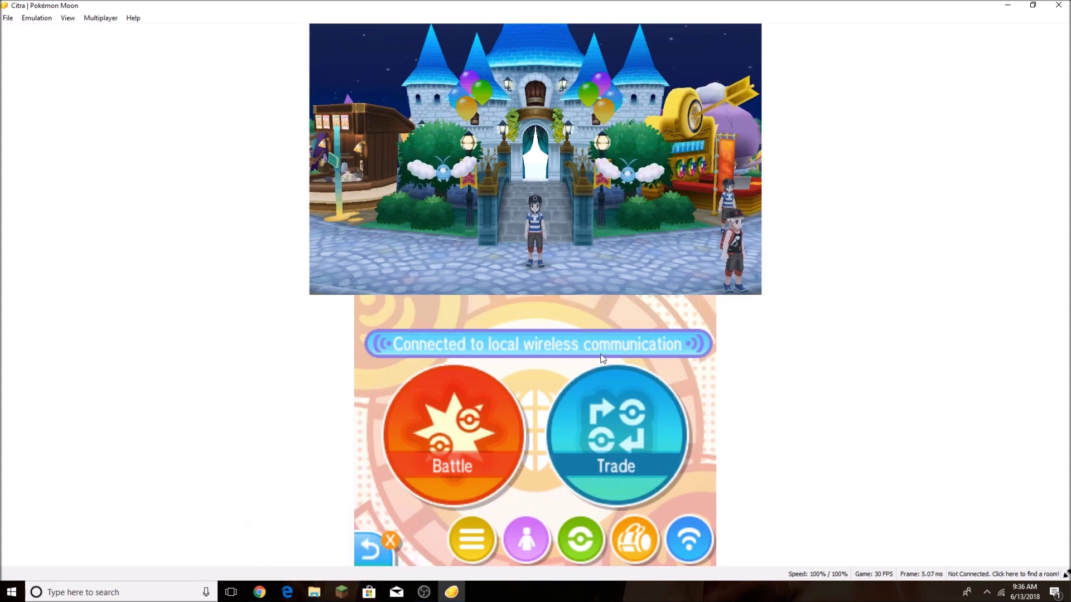
Join the public room "Dedicated (US East) - Pokémon Sun and Moon" and move the room windows aside to uncover the game.
{"action": "left_click", "coordinate": [117, 17]}
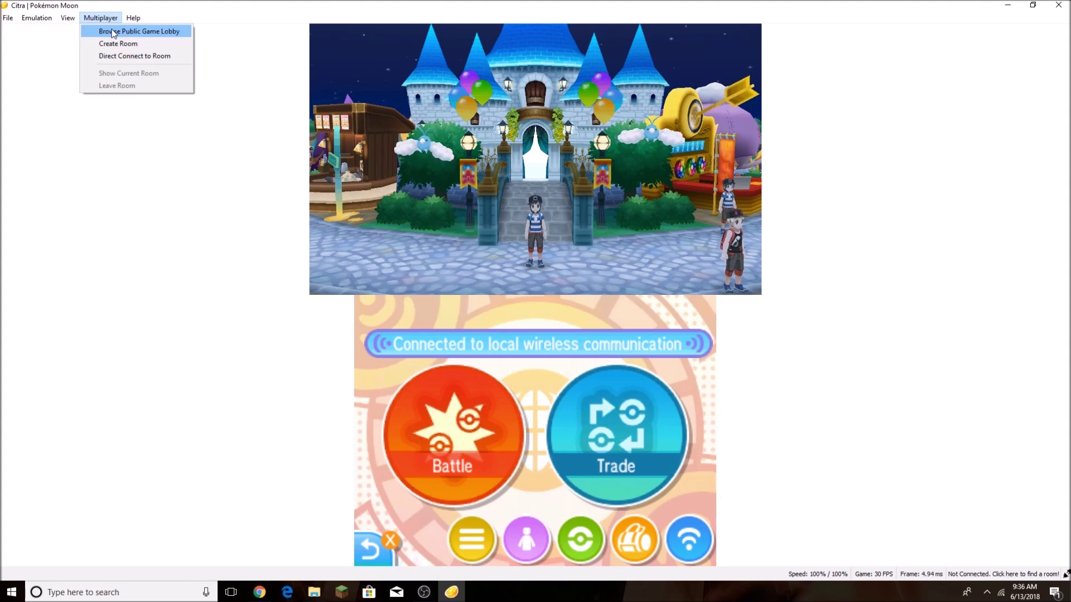
{"action": "left_click", "coordinate": [113, 32]}
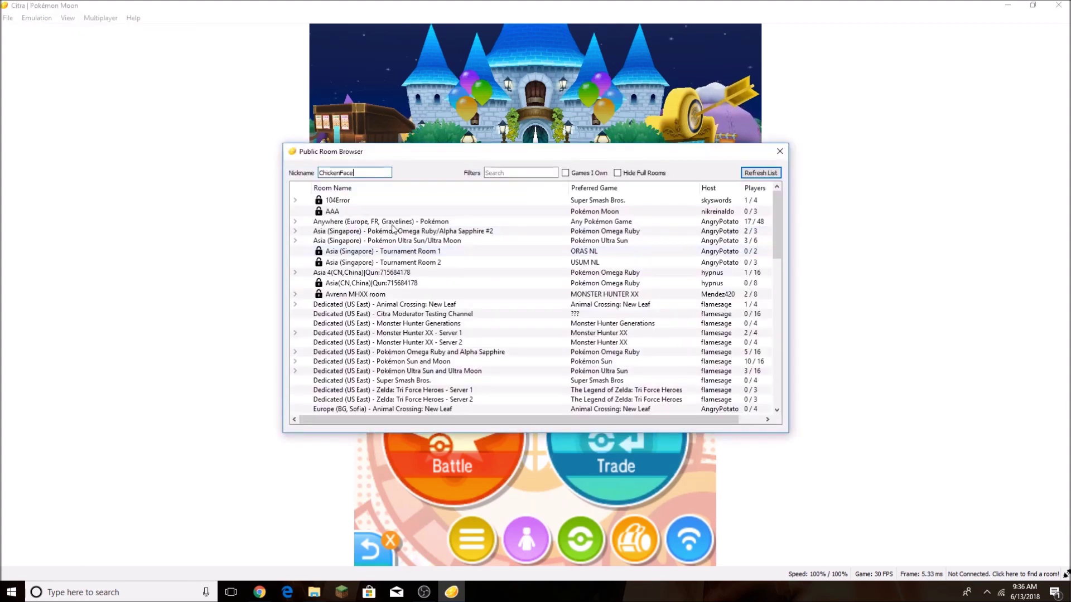
{"action": "double_click", "coordinate": [452, 363]}
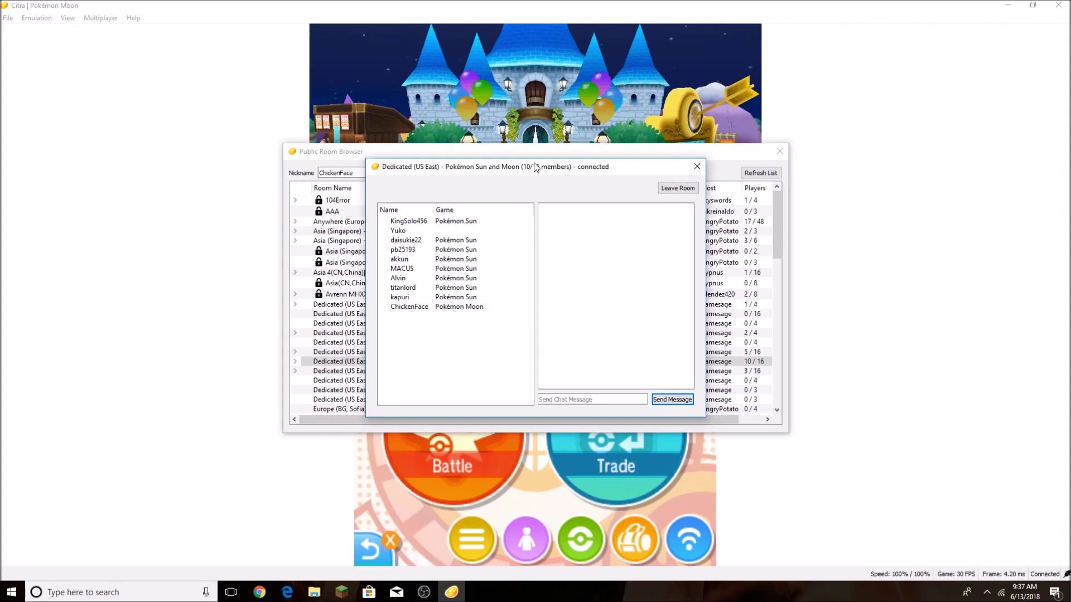
{"action": "left_click_drag", "start_coordinate": [535, 167], "coordinate": [826, 169]}
{"action": "left_click_drag", "start_coordinate": [597, 153], "coordinate": [1039, 165]}
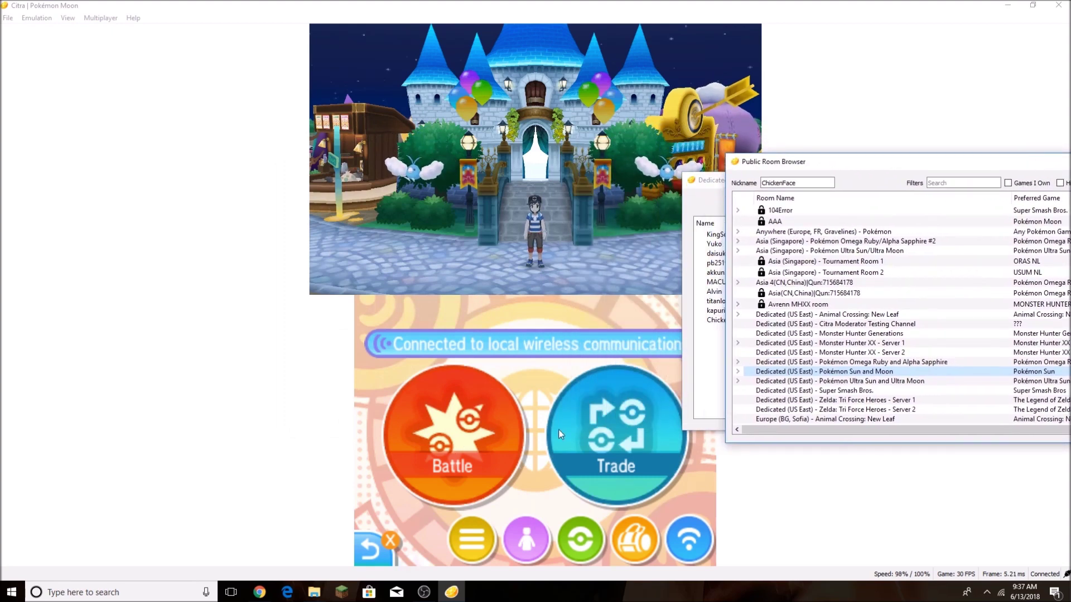
Choose a Link Battle in Festival Plaza and select Single Battle.
{"action": "left_click", "coordinate": [485, 458]}
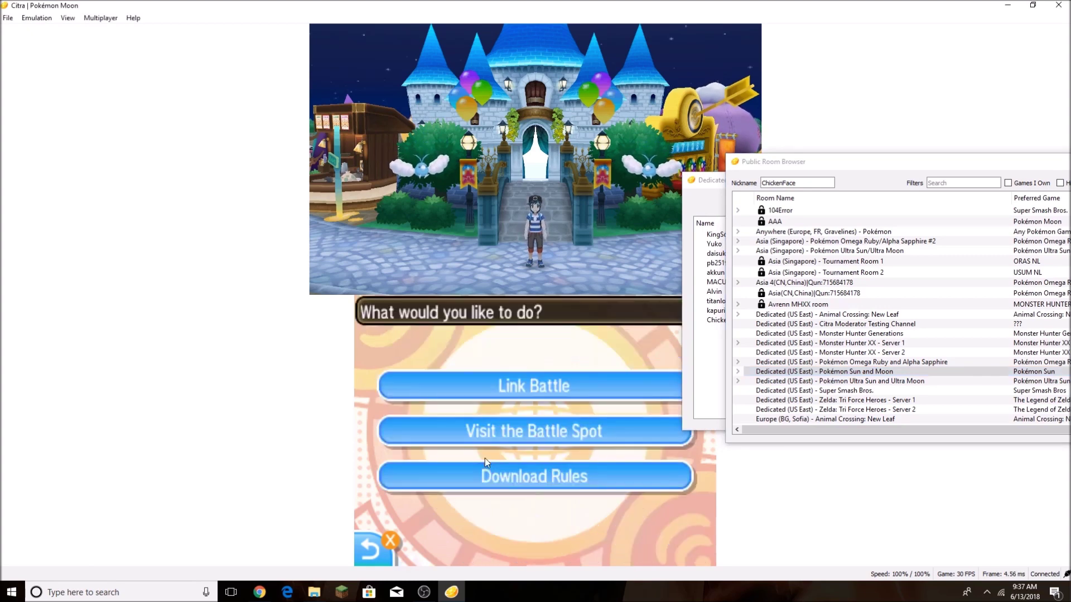
{"action": "left_click", "coordinate": [613, 388]}
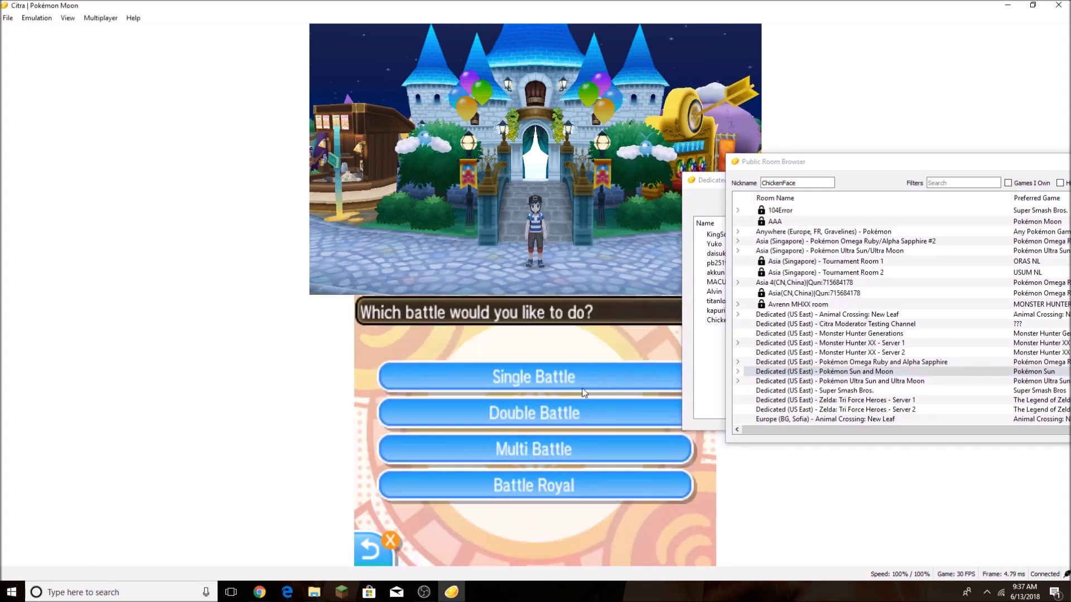
{"action": "left_click", "coordinate": [500, 377]}
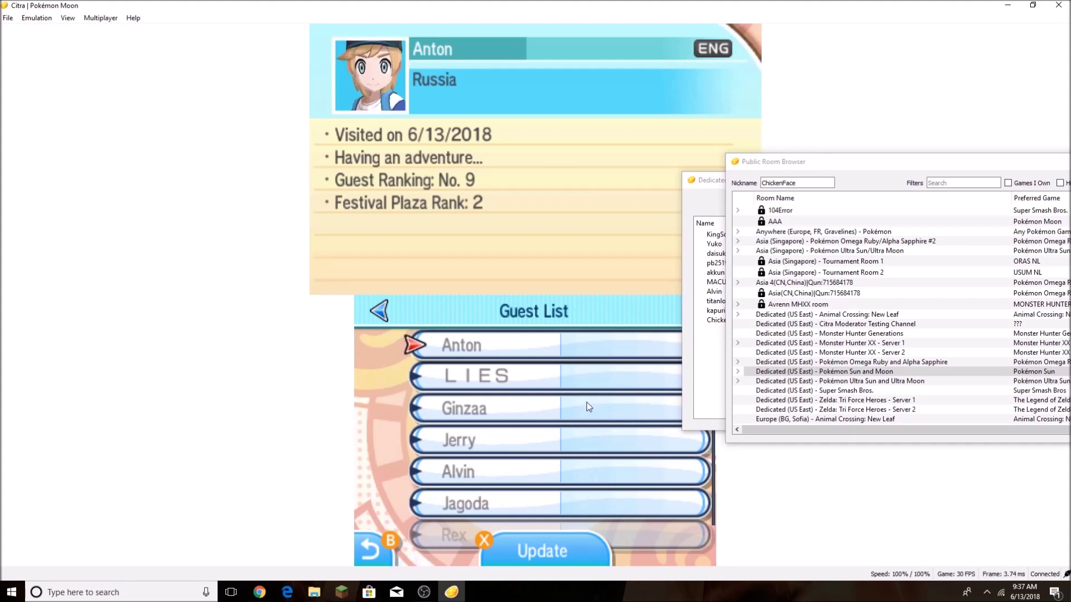
Browse up and down the full guest list of available players and return to its first entry.
{"action": "key", "text": "Down"}
{"action": "key", "text": "Up"}
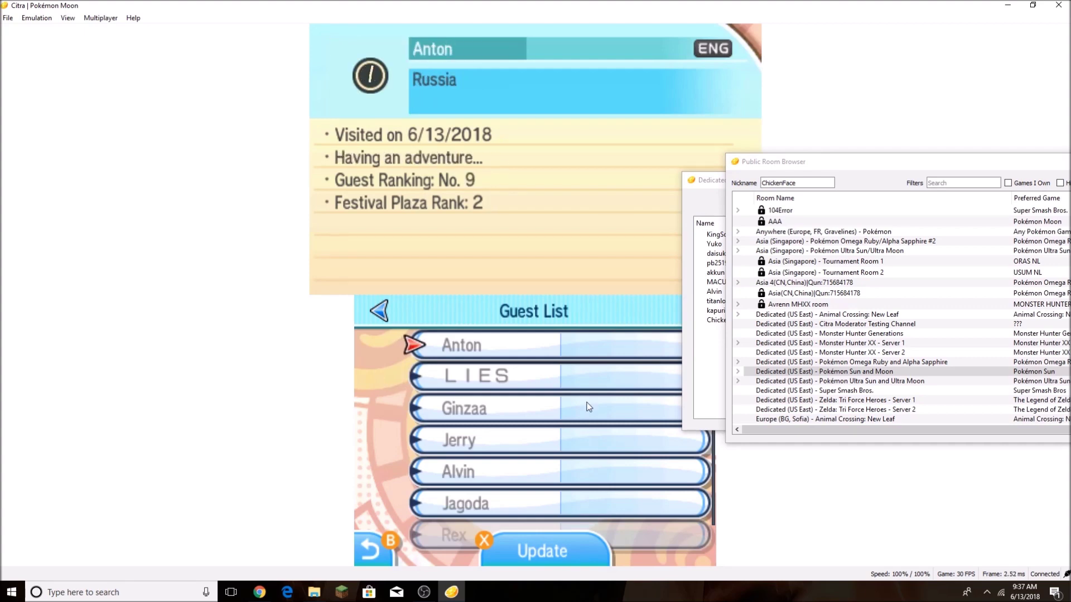
{"action": "key", "text": "Down"}
{"action": "key", "text": "Down"}
{"action": "key", "text": "Down"}
{"action": "key", "text": "Down"}
{"action": "key", "text": "Down"}
{"action": "key", "text": "Down"}
{"action": "key", "text": "Down"}
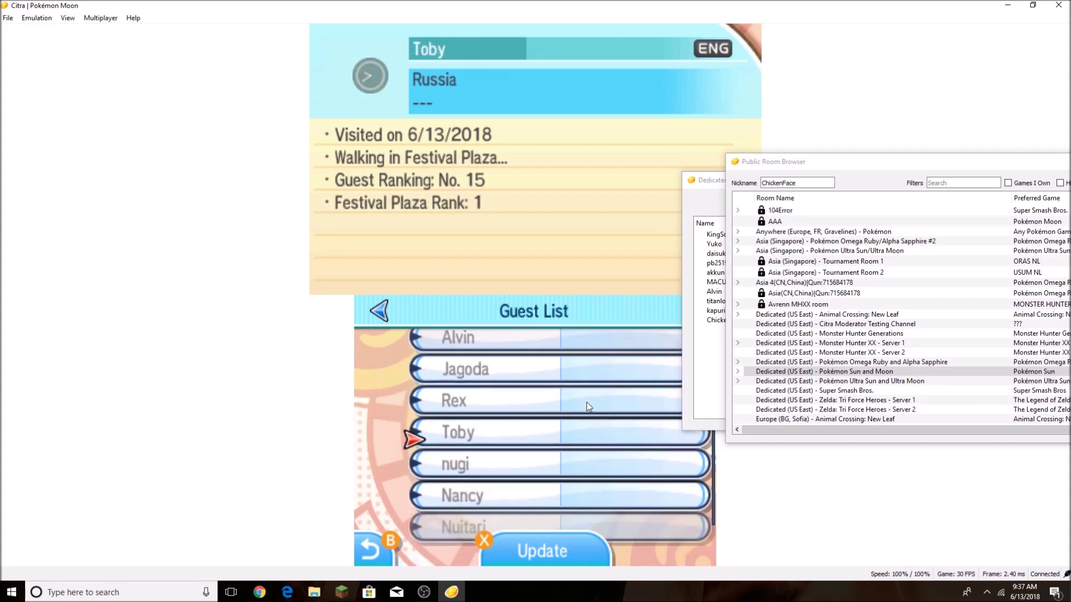
{"action": "key", "text": "Down"}
{"action": "key", "text": "Down"}
{"action": "key", "text": "Down"}
{"action": "key", "text": "Down"}
{"action": "key", "text": "Down"}
{"action": "key", "text": "Down"}
{"action": "key", "text": "Down"}
{"action": "key", "text": "Down"}
{"action": "key", "text": "Up"}
{"action": "key", "text": "Up"}
{"action": "key", "text": "Up"}
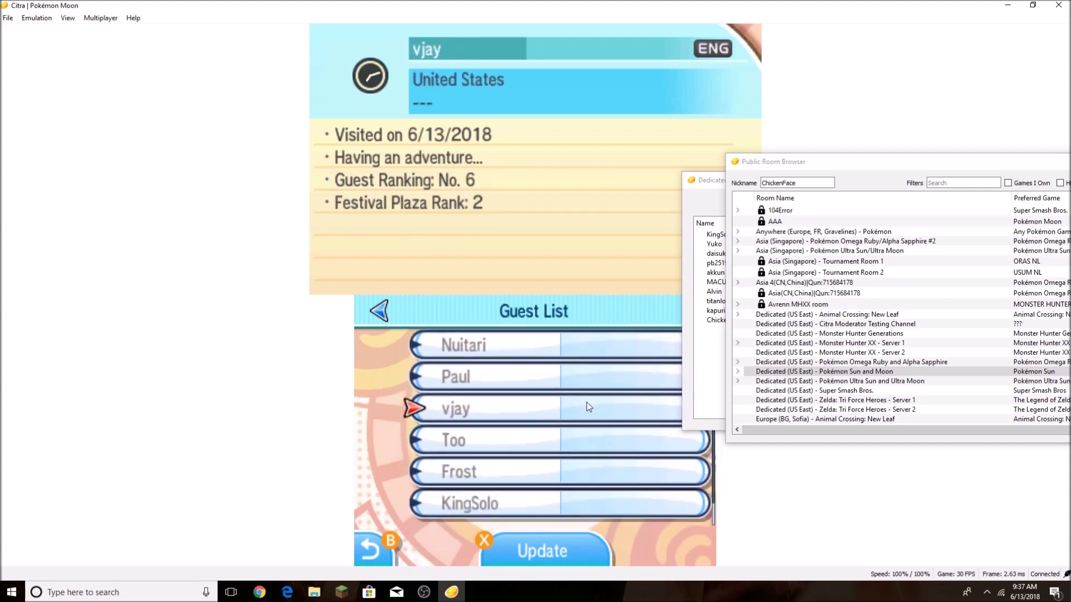
{"action": "key", "text": "Up"}
{"action": "key", "text": "Up"}
{"action": "key", "text": "Up"}
{"action": "key", "text": "Up"}
{"action": "key", "text": "Up"}
{"action": "key", "text": "Up"}
{"action": "key", "text": "Up"}
{"action": "key", "text": "Up"}
{"action": "key", "text": "Up"}
{"action": "key", "text": "Up"}
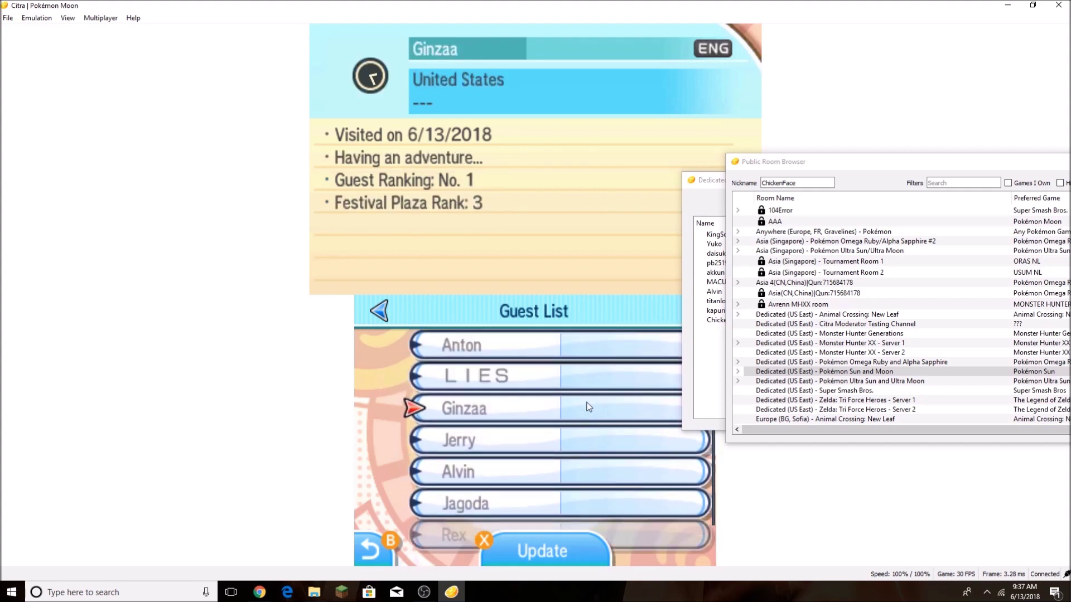
{"action": "key", "text": "Up"}
{"action": "key", "text": "Up"}
{"action": "key", "text": "Up"}
{"action": "key", "text": "Up"}
{"action": "key", "text": "Up"}
{"action": "key", "text": "Up"}
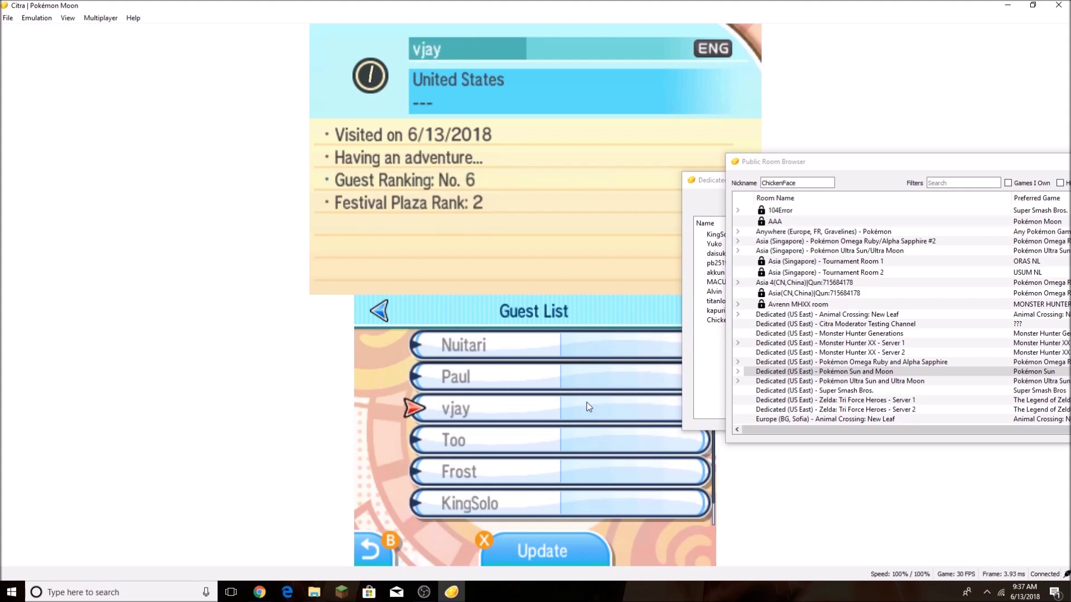
{"action": "key", "text": "Up"}
{"action": "key", "text": "Up"}
{"action": "key", "text": "Up"}
{"action": "key", "text": "Up"}
{"action": "key", "text": "Up"}
{"action": "key", "text": "Up"}
{"action": "key", "text": "Up"}
{"action": "key", "text": "Up"}
{"action": "key", "text": "Up"}
{"action": "key", "text": "Up"}
{"action": "key", "text": "Up"}
{"action": "key", "text": "Up"}
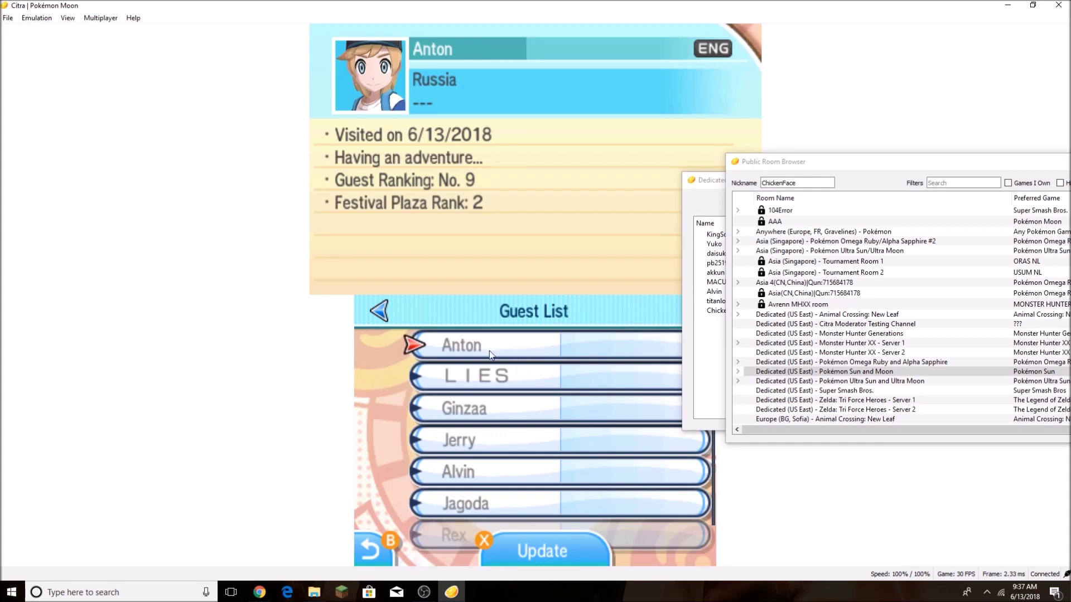
Look through the guest list from its last entry back up to the first.
{"action": "key", "text": "Up"}
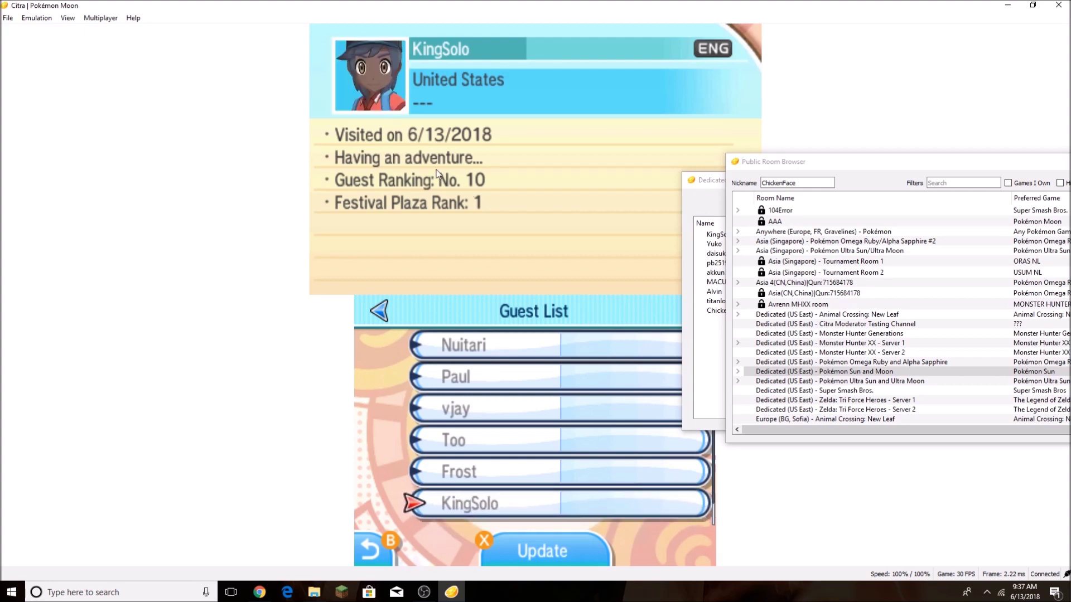
{"action": "key", "text": "Up"}
{"action": "key", "text": "Up"}
{"action": "key", "text": "Up"}
{"action": "key", "text": "Up"}
{"action": "key", "text": "Up"}
{"action": "key", "text": "Up"}
{"action": "key", "text": "Up"}
{"action": "key", "text": "Up"}
{"action": "key", "text": "Up"}
{"action": "key", "text": "Up"}
{"action": "key", "text": "Up"}
{"action": "key", "text": "Up"}
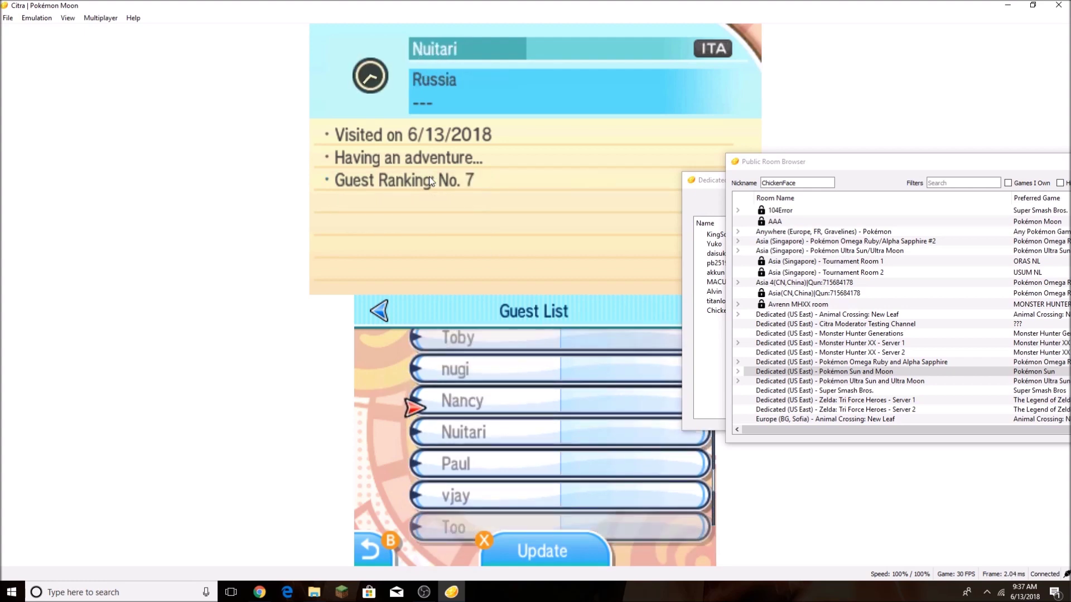
{"action": "key", "text": "Up"}
{"action": "key", "text": "Up"}
{"action": "key", "text": "Up"}
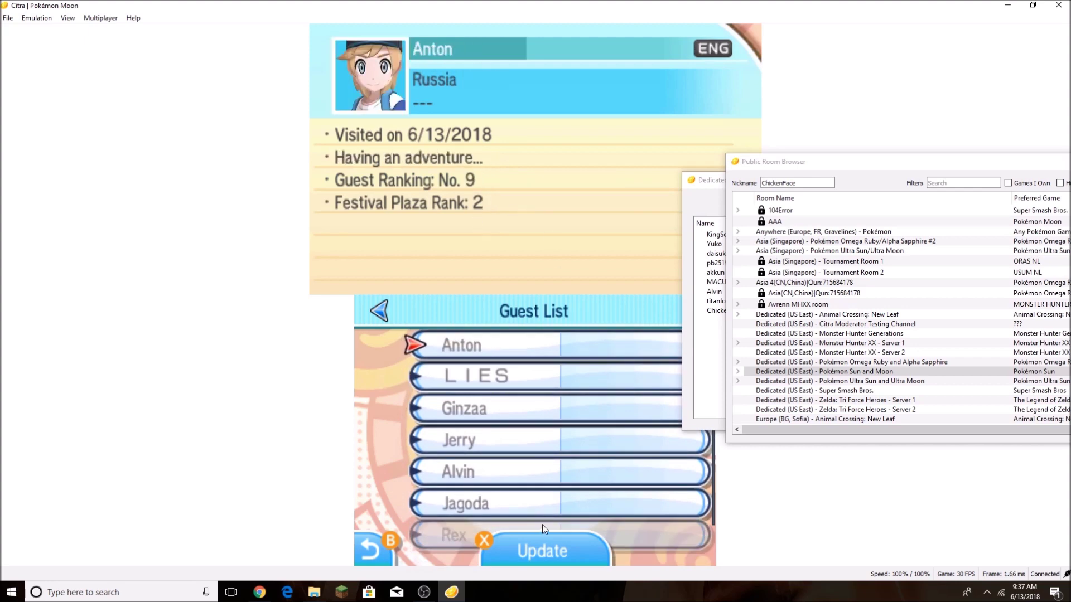
Update the guest list, return to Festival Plaza and reopen the list through Trade.
{"action": "left_click", "coordinate": [548, 540]}
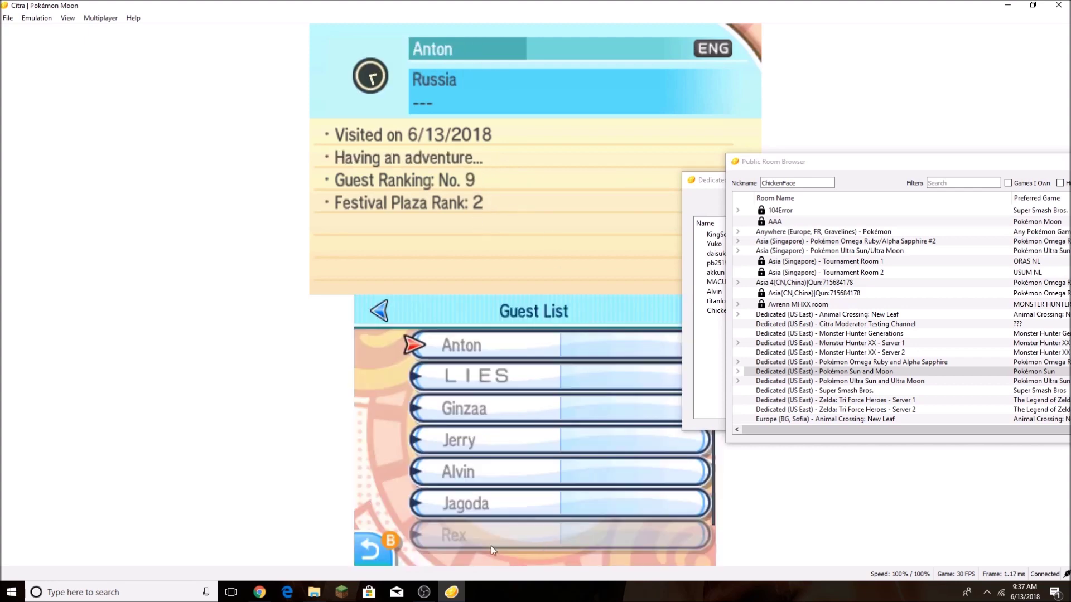
{"action": "left_click", "coordinate": [377, 550]}
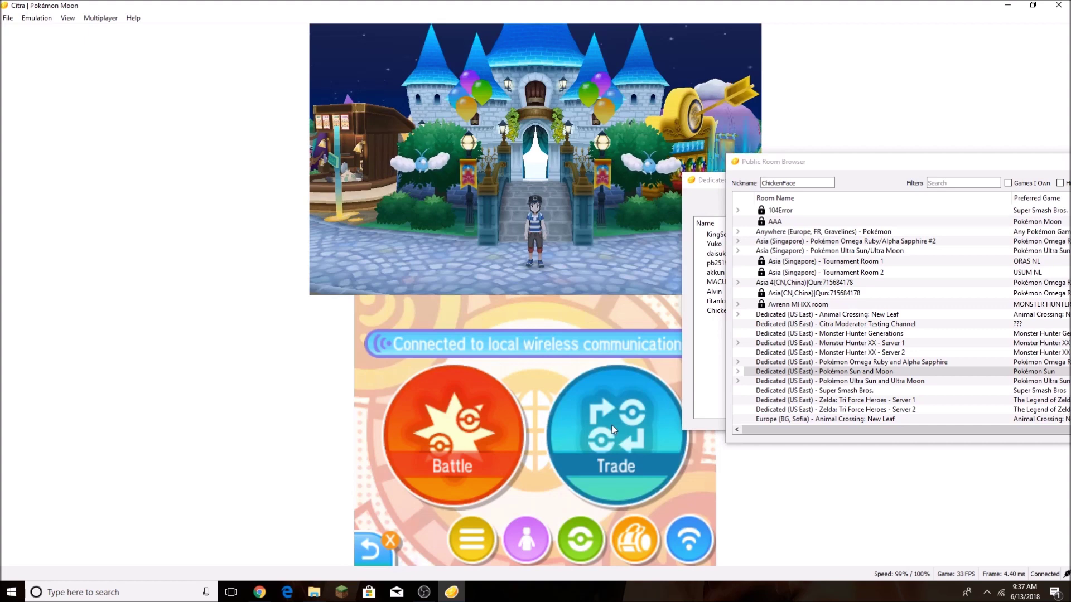
{"action": "left_click", "coordinate": [531, 387]}
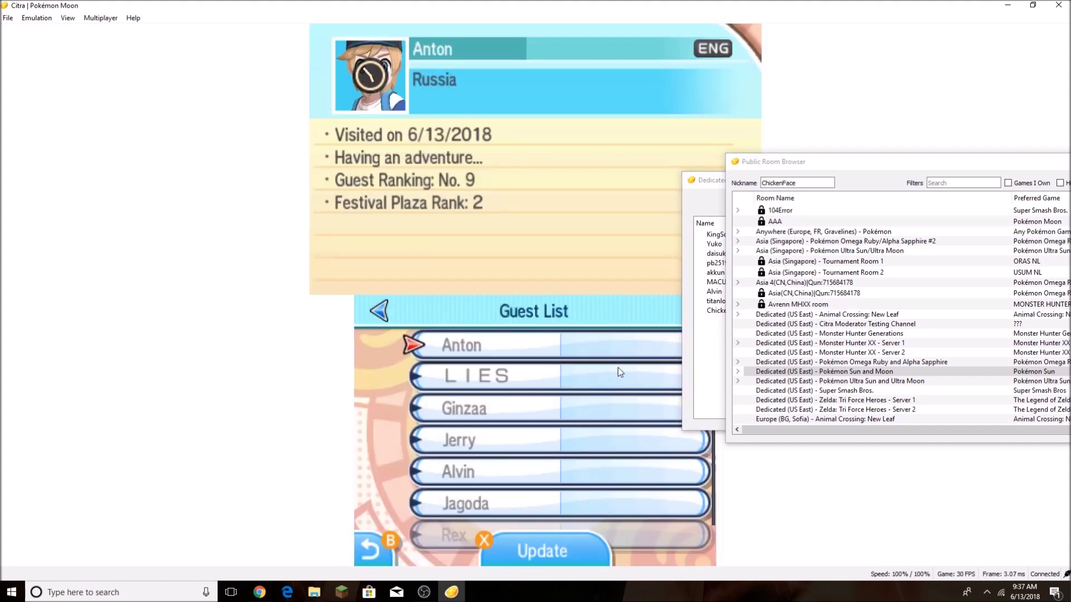
Send the chat message "hey can anyone get online plz to have a battle" in the Pokémon Sun and Moon room.
{"action": "left_click", "coordinate": [685, 369]}
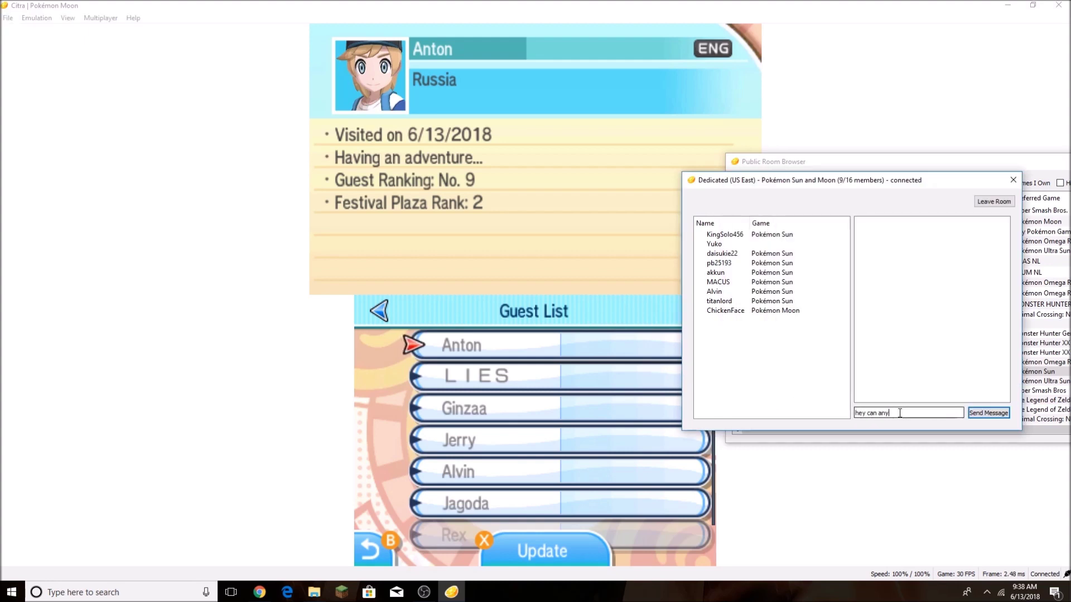
{"action": "type", "text": "online plz to have a battle"}
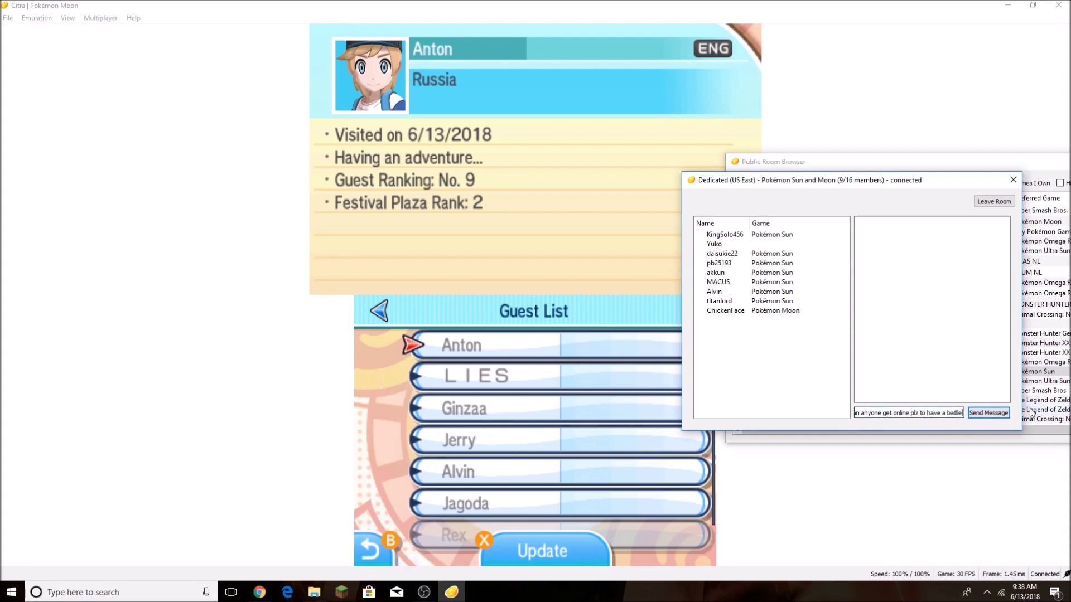
{"action": "left_click", "coordinate": [728, 438]}
{"action": "left_click", "coordinate": [717, 423]}
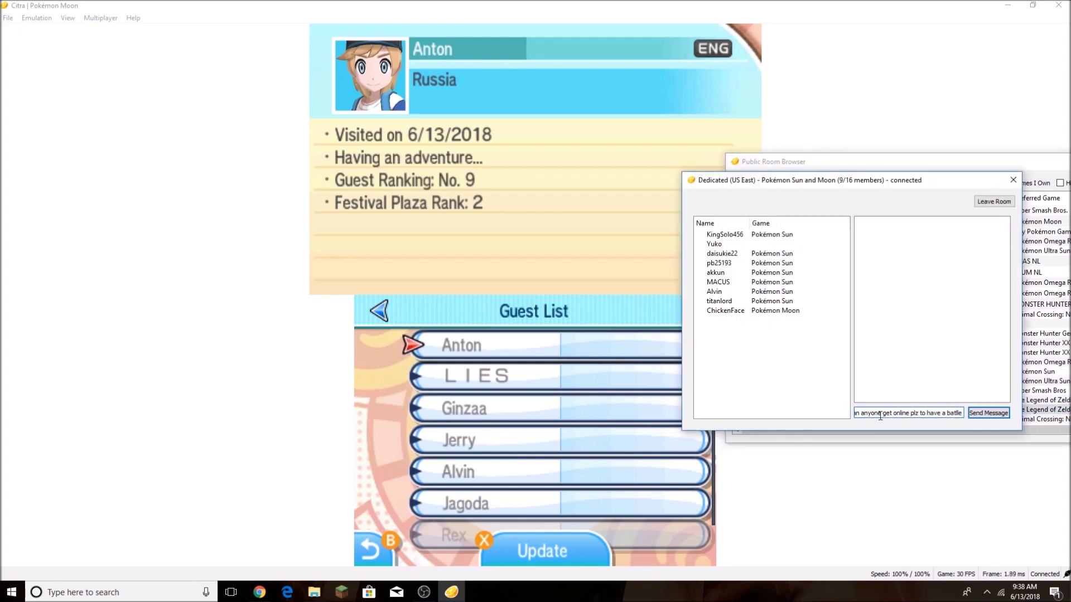
{"action": "left_click", "coordinate": [989, 413]}
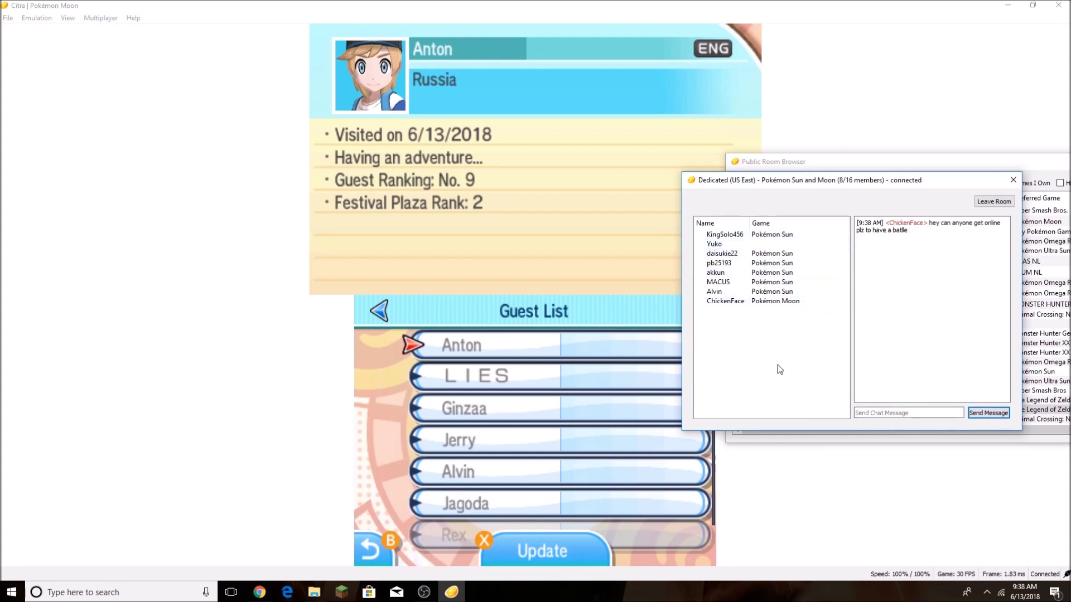
Leave the guest list, reopen it through Trade to check for available players, and exit back to Festival Plaza.
{"action": "left_click", "coordinate": [772, 495]}
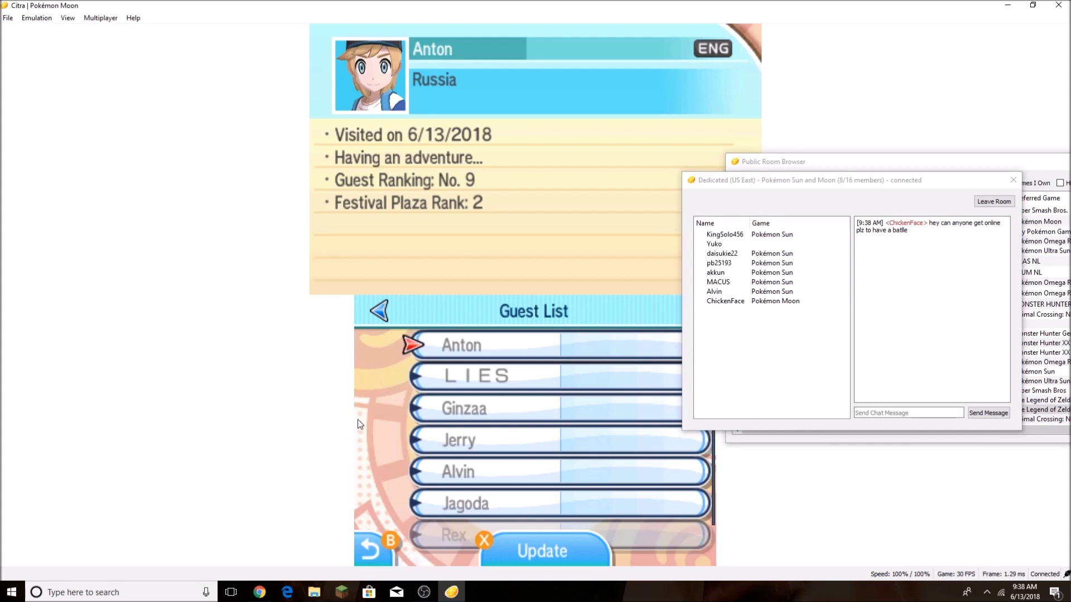
{"action": "left_click", "coordinate": [387, 541]}
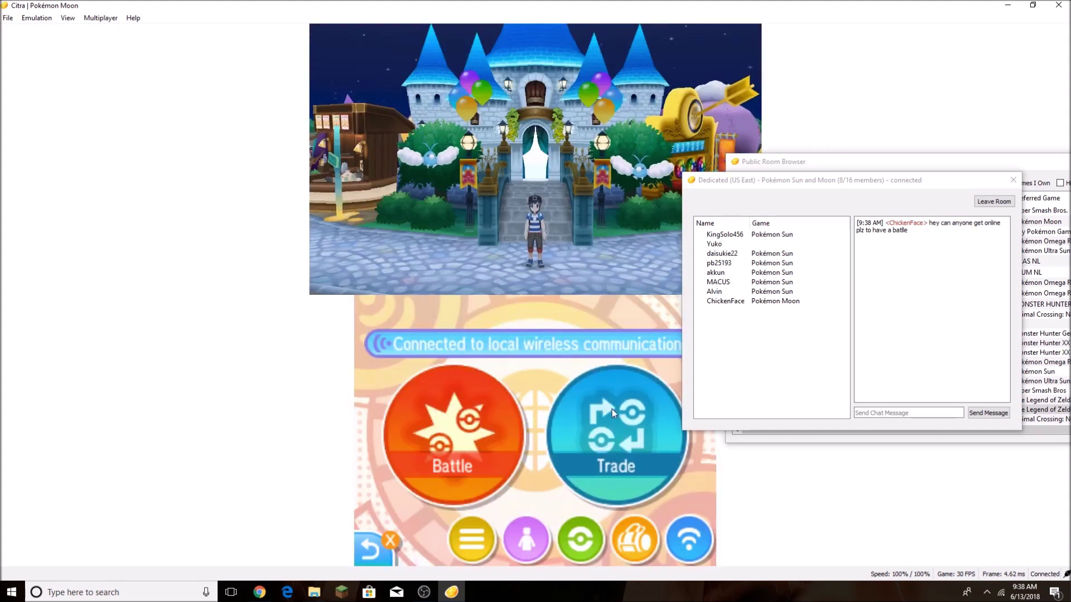
{"action": "left_click", "coordinate": [611, 410]}
{"action": "left_click", "coordinate": [513, 385]}
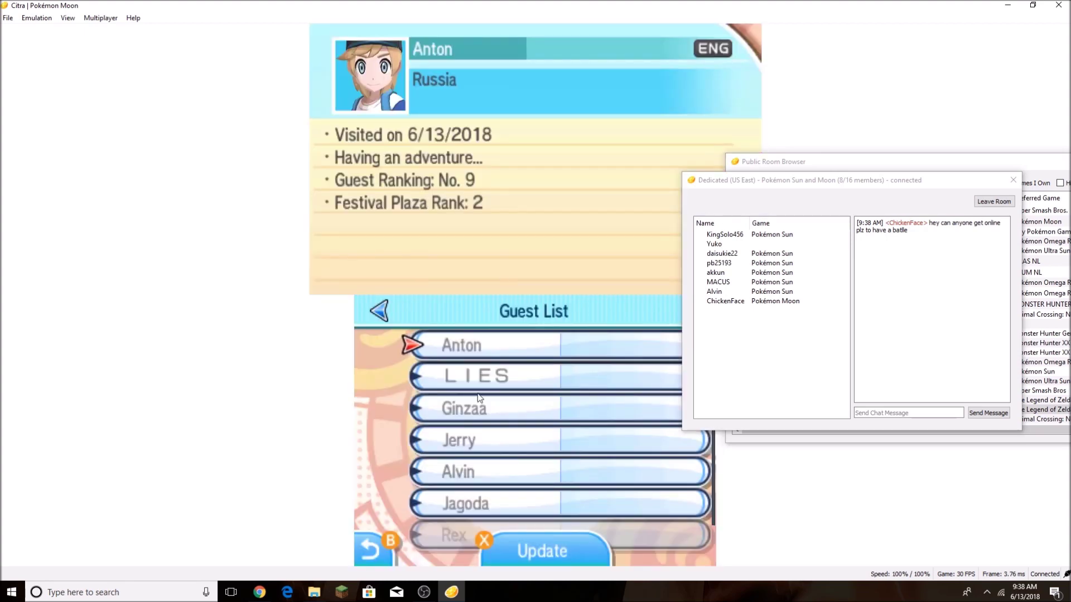
{"action": "key", "text": "Down"}
{"action": "key", "text": "Up"}
{"action": "left_click", "coordinate": [380, 554]}
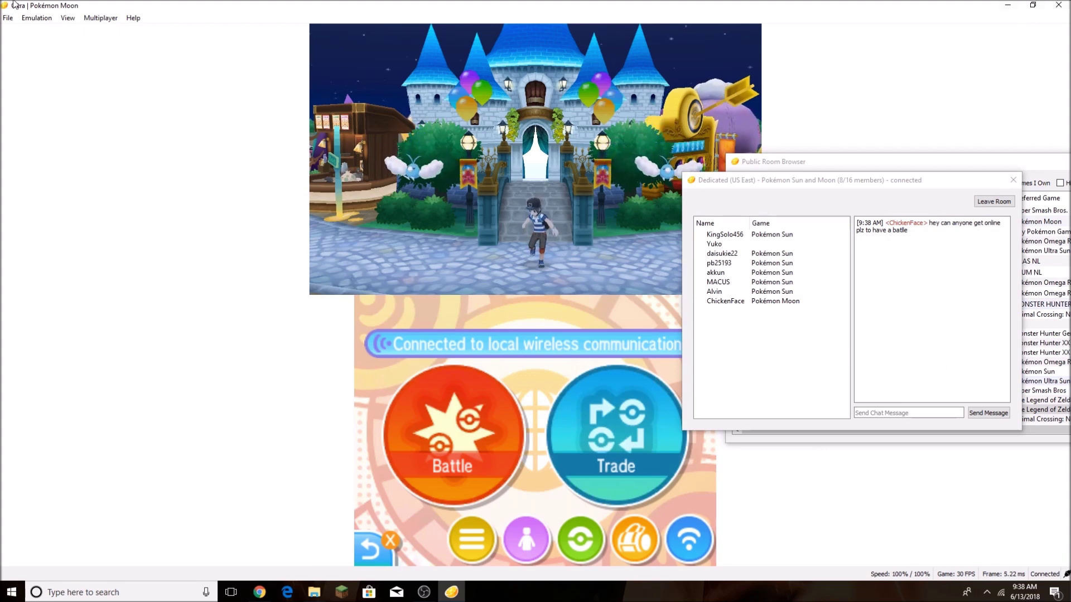
Run the character through Festival Plaza to the purple balloon-shaped attraction and look over the available multiplayer room options.
{"action": "key", "text": "Left"}
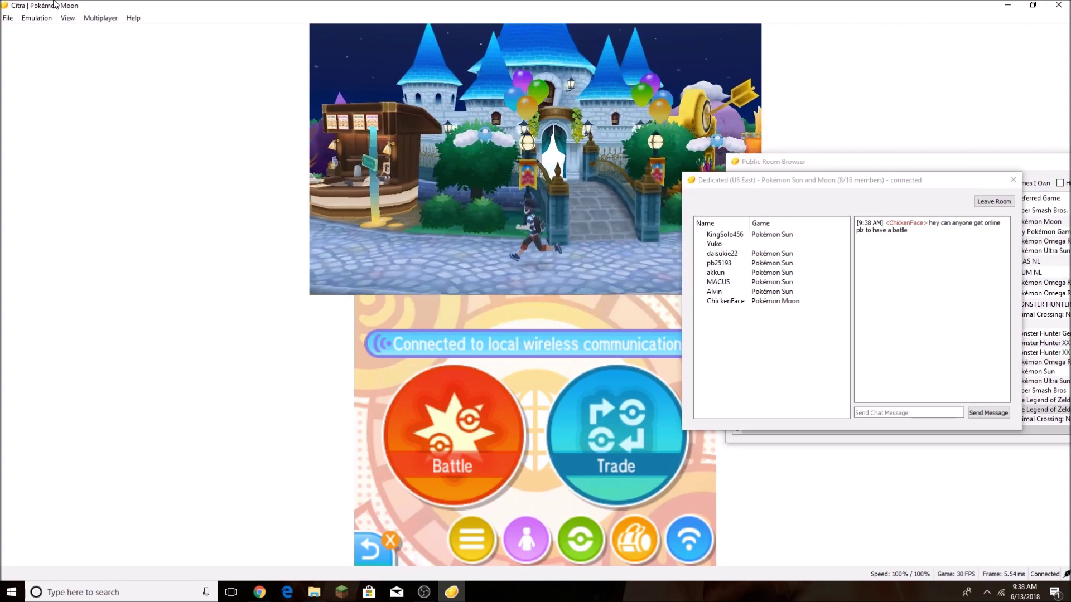
{"action": "key", "text": "Left"}
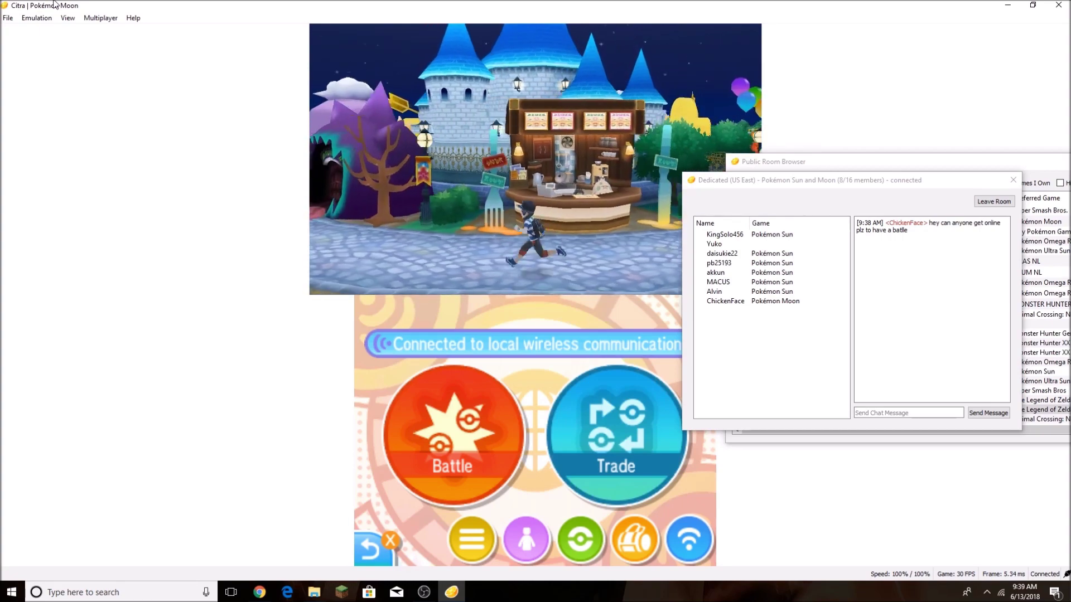
{"action": "key", "text": "Left"}
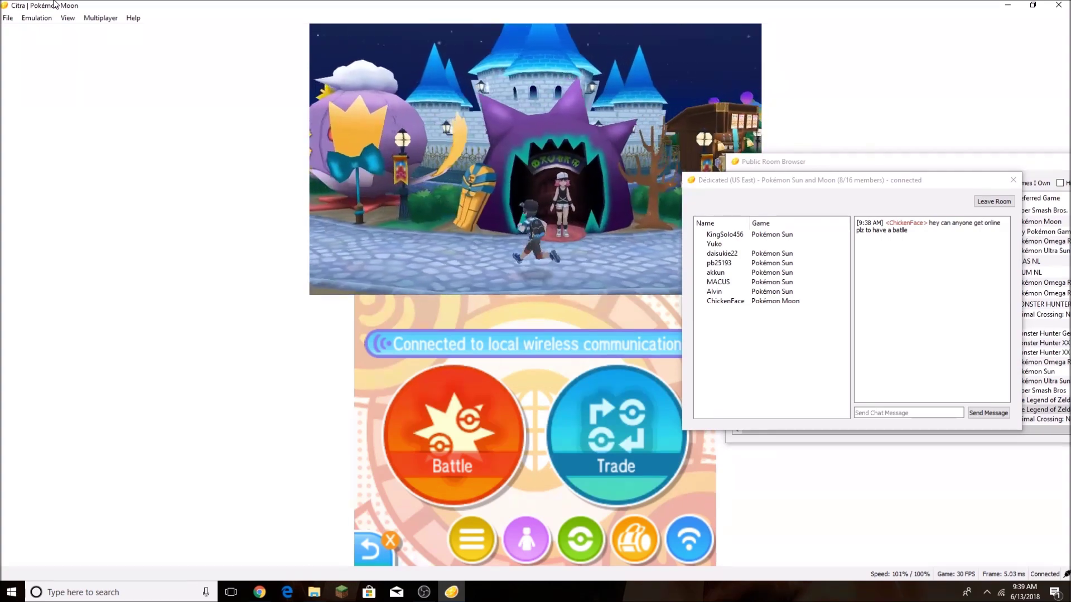
{"action": "key", "text": "Left"}
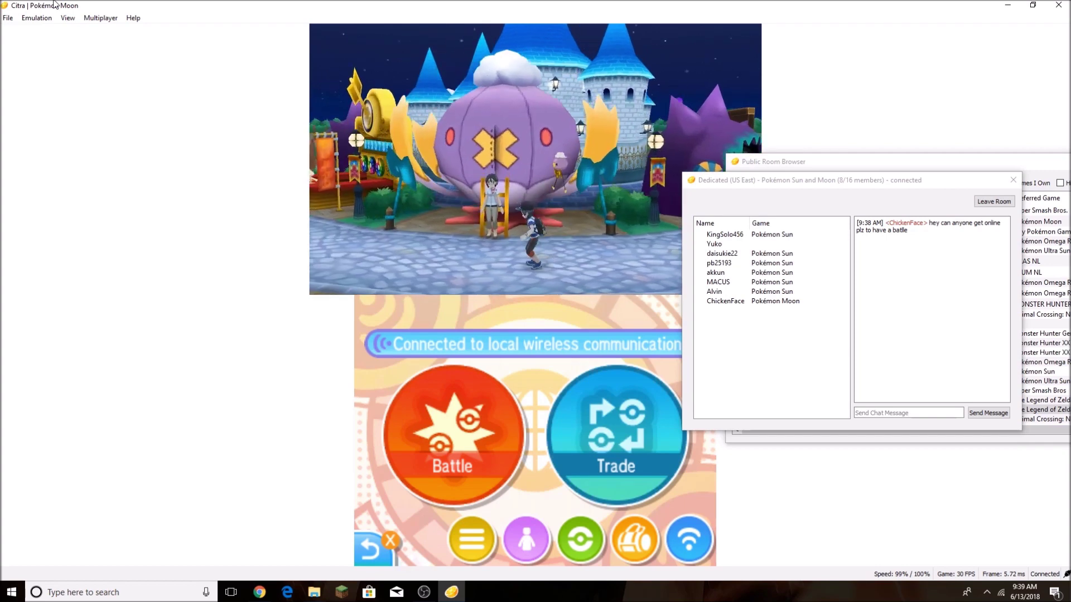
{"action": "left_click", "coordinate": [100, 18]}
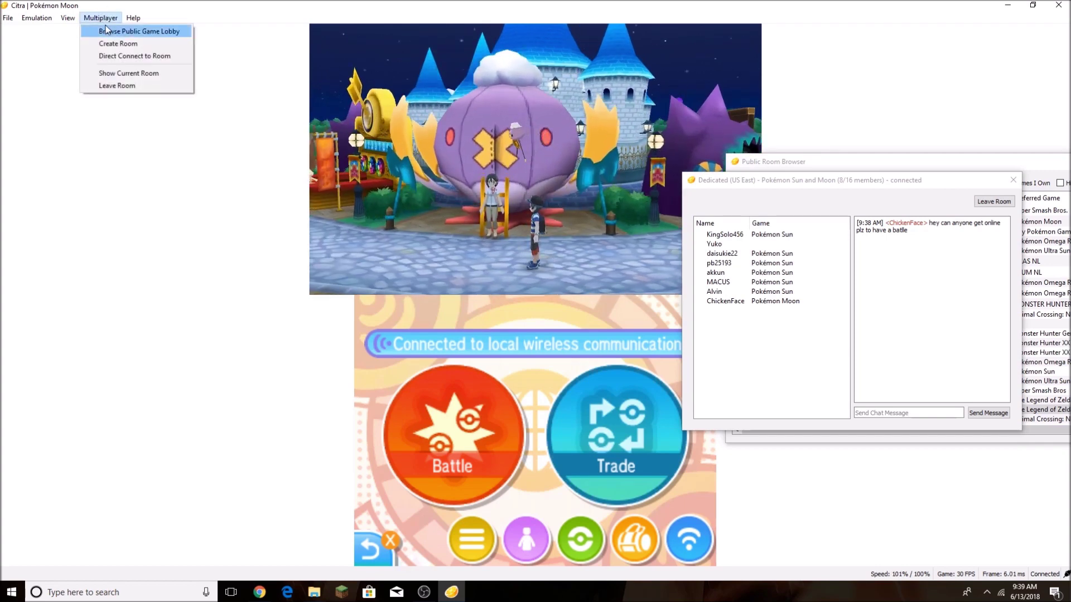
{"action": "left_click", "coordinate": [450, 140]}
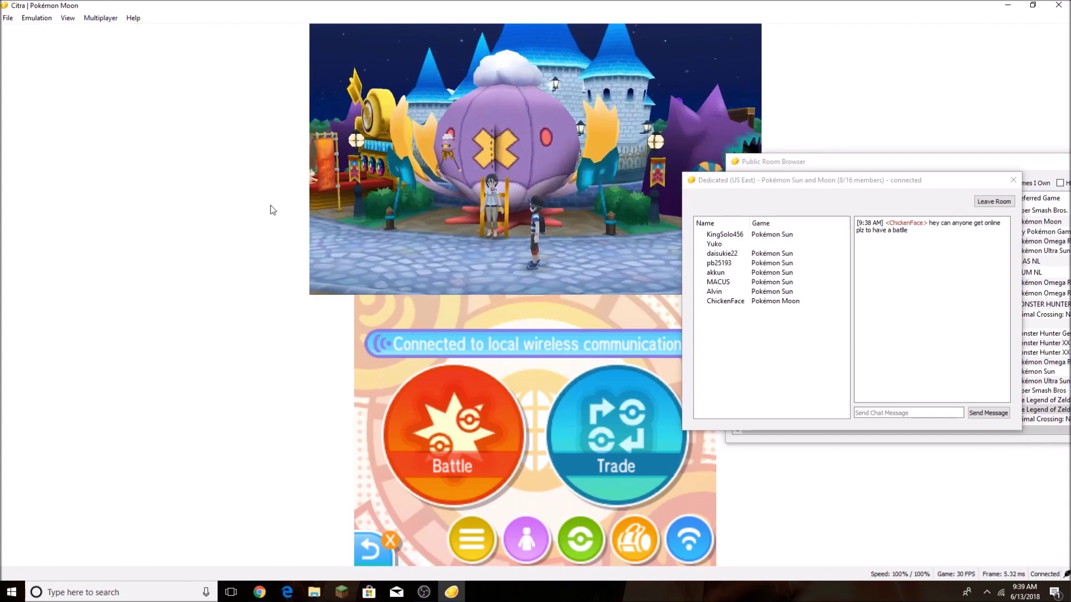
Run further around Festival Plaza, leave it for the city street and disconnect from the multiplayer room.
{"action": "key", "text": "Left"}
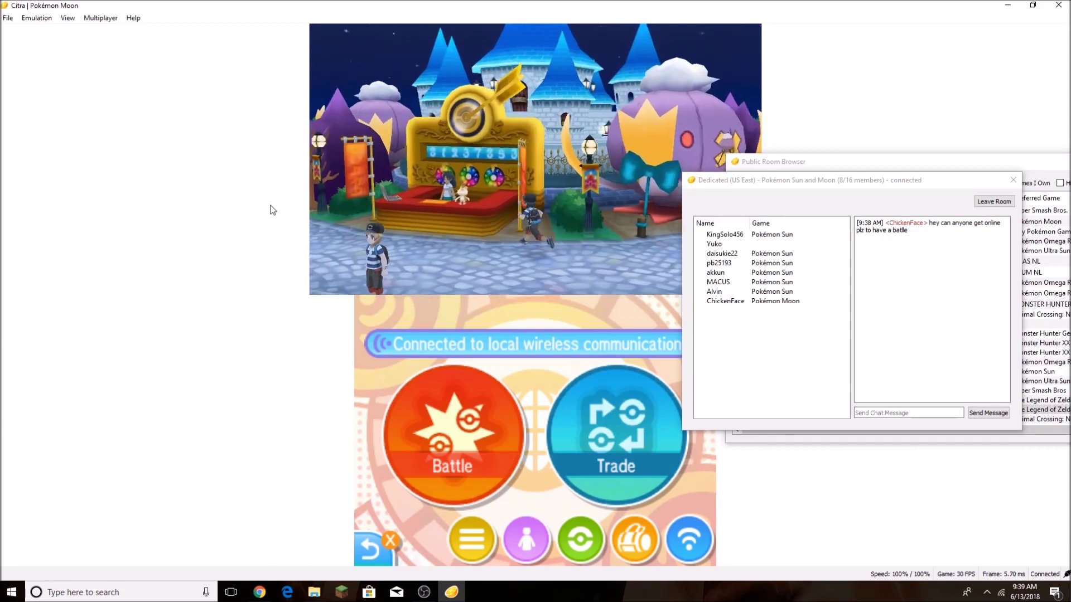
{"action": "key", "text": "Left"}
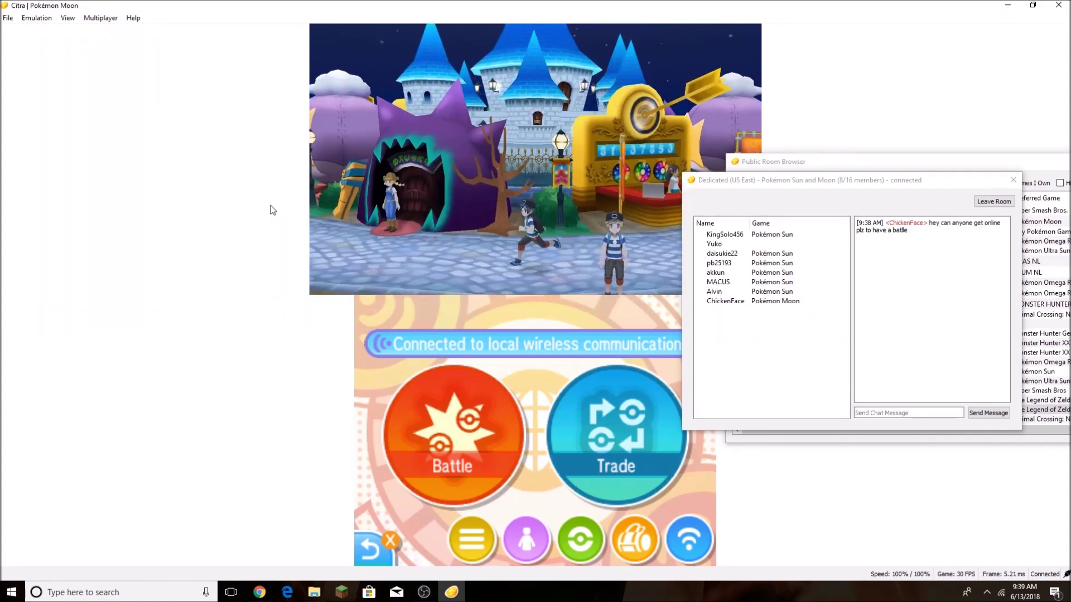
{"action": "key", "text": "Left"}
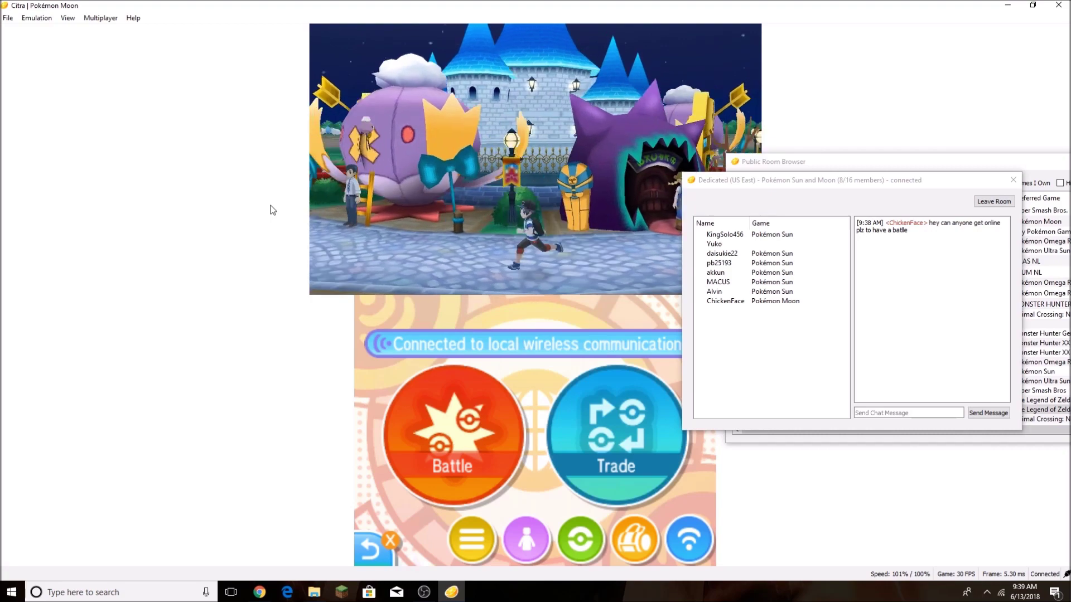
{"action": "key", "text": "Left"}
{"action": "key", "text": "Up"}
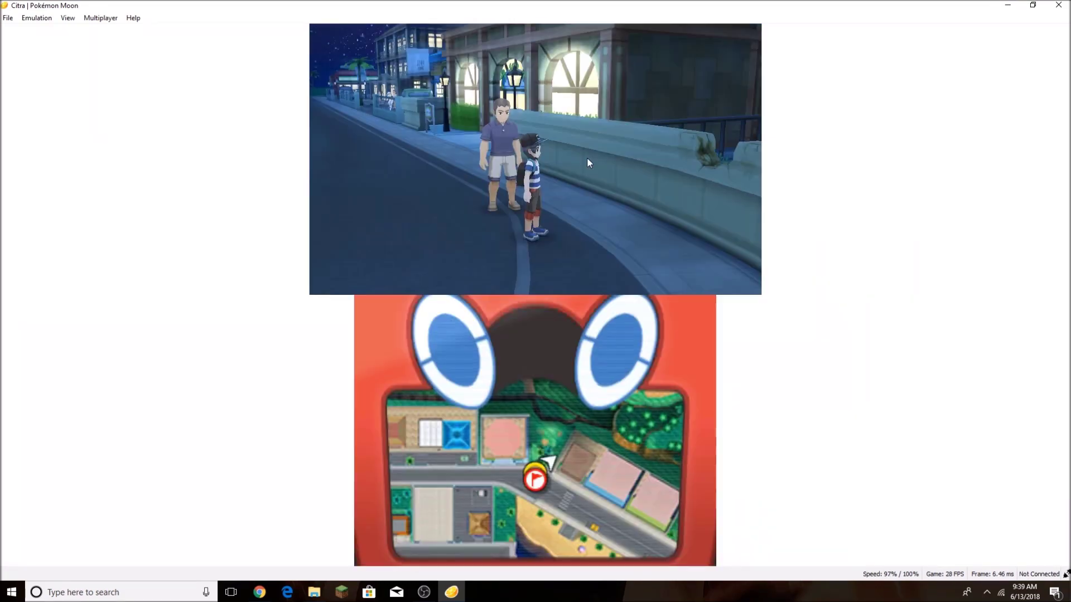
Talk to the man on the street, finish his dialogue and run on along the sidewalk.
{"action": "key", "text": "Left"}
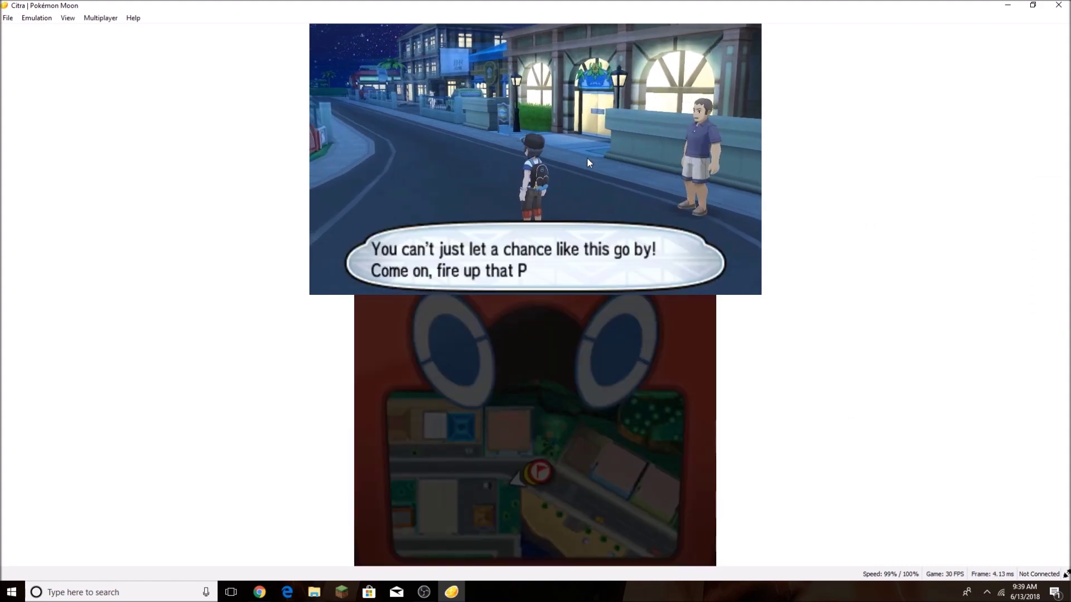
{"action": "key", "text": "a"}
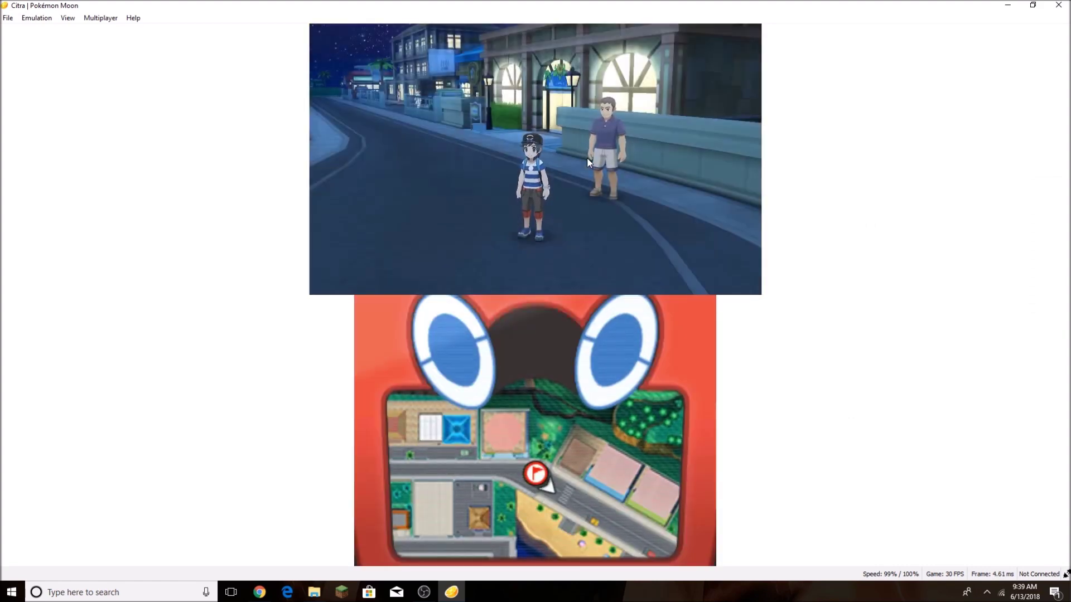
{"action": "key", "text": "Up"}
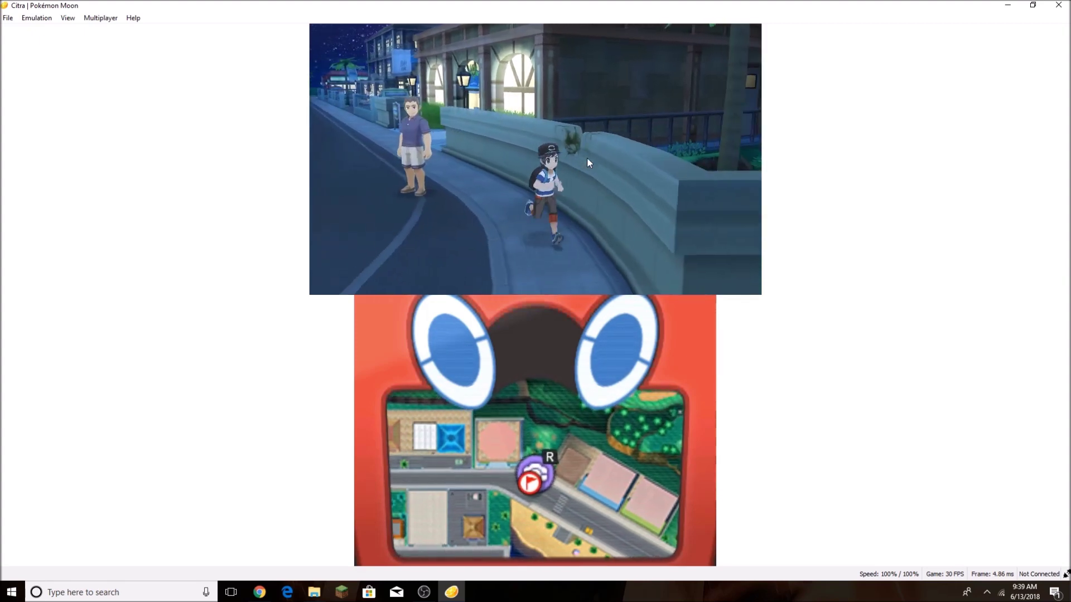